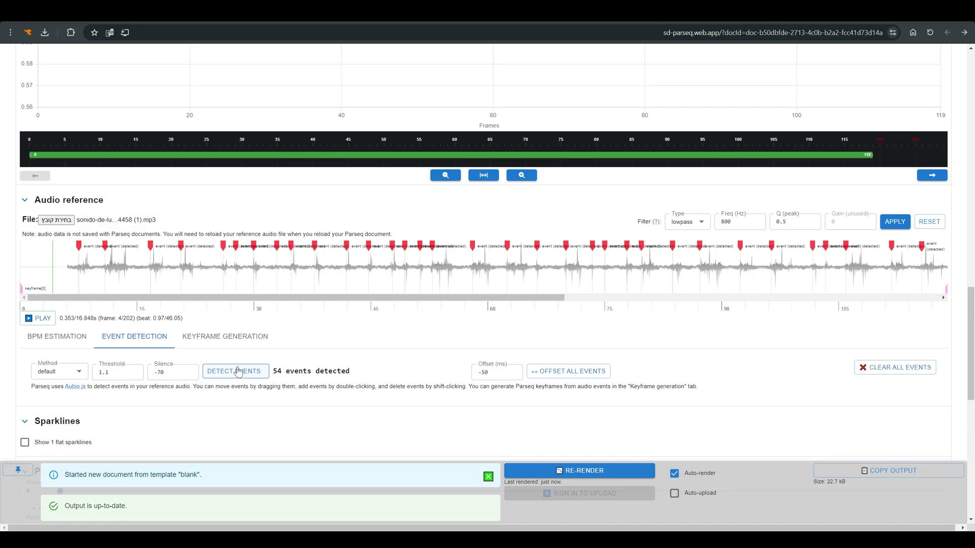
Play the reference audio along its detected events.
click(43, 318)
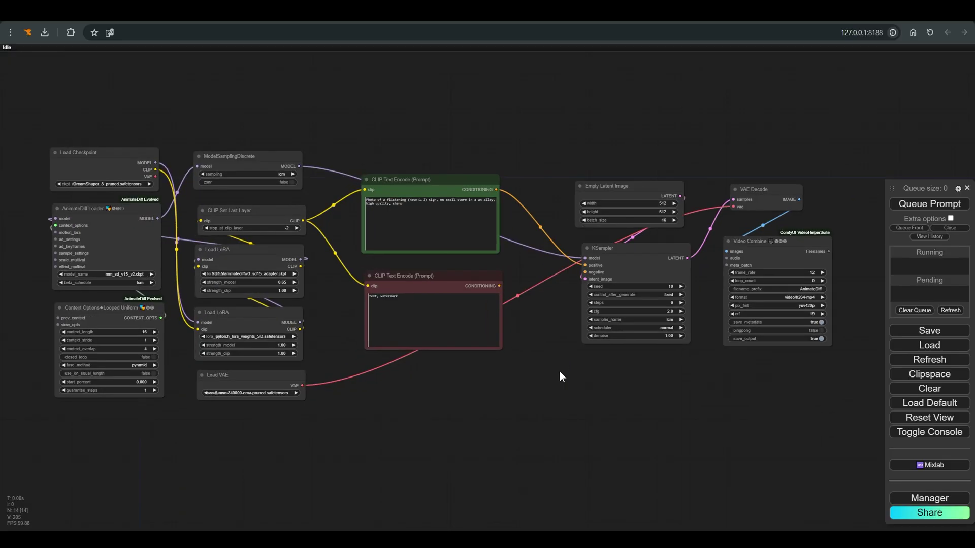
Switch to ComfyUI and examine the AnimateDiff workflow's loader, LoRA, checkpoint, prompt, Empty Latent Image and KSampler nodes.
drag(503, 379, 587, 400)
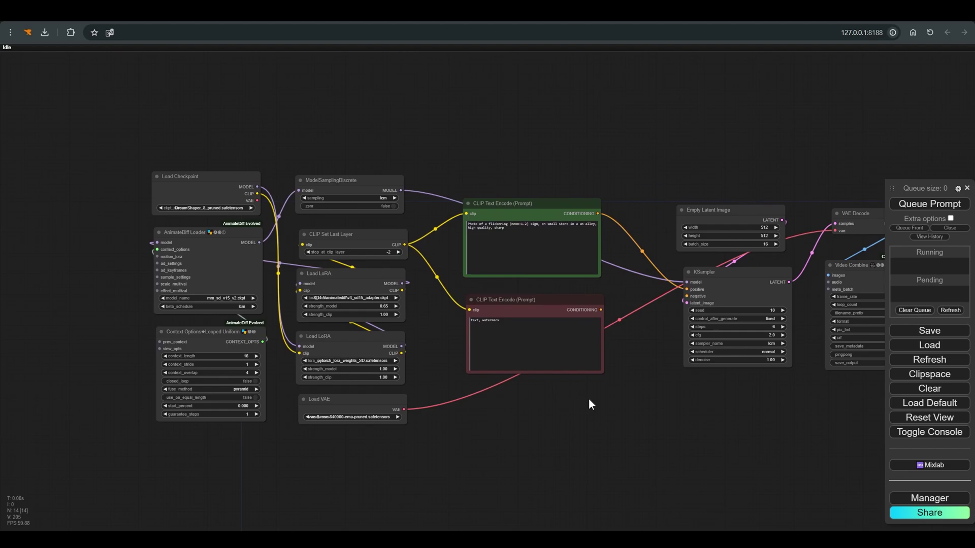
click(237, 264)
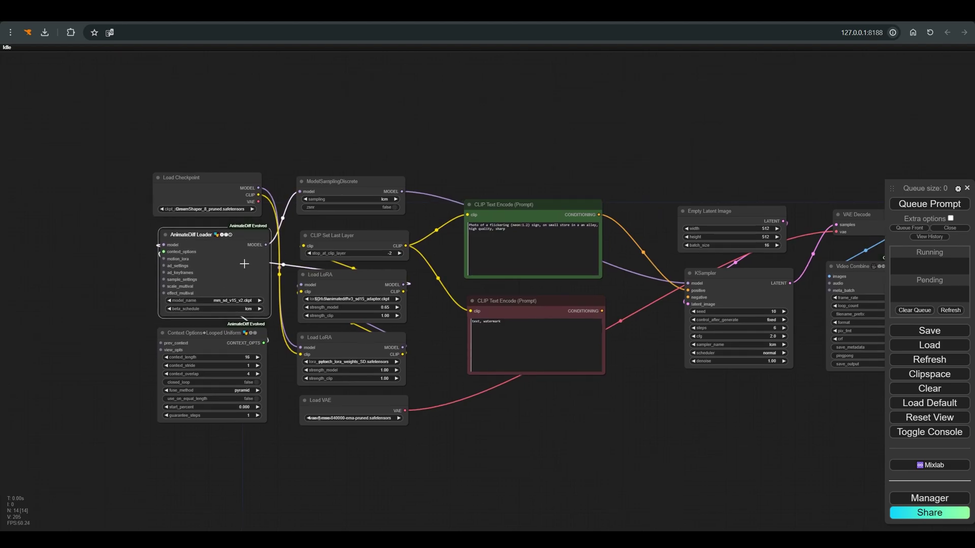
click(347, 343)
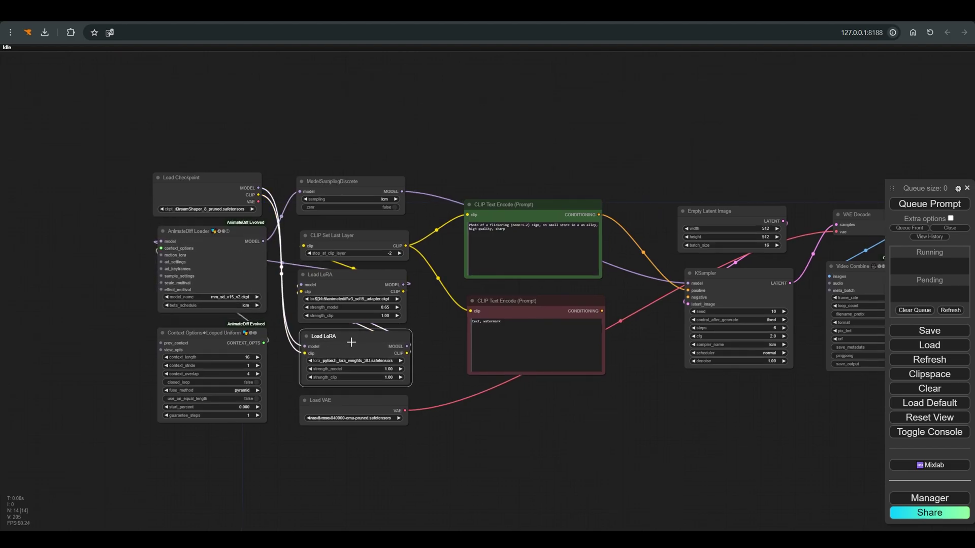
click(219, 190)
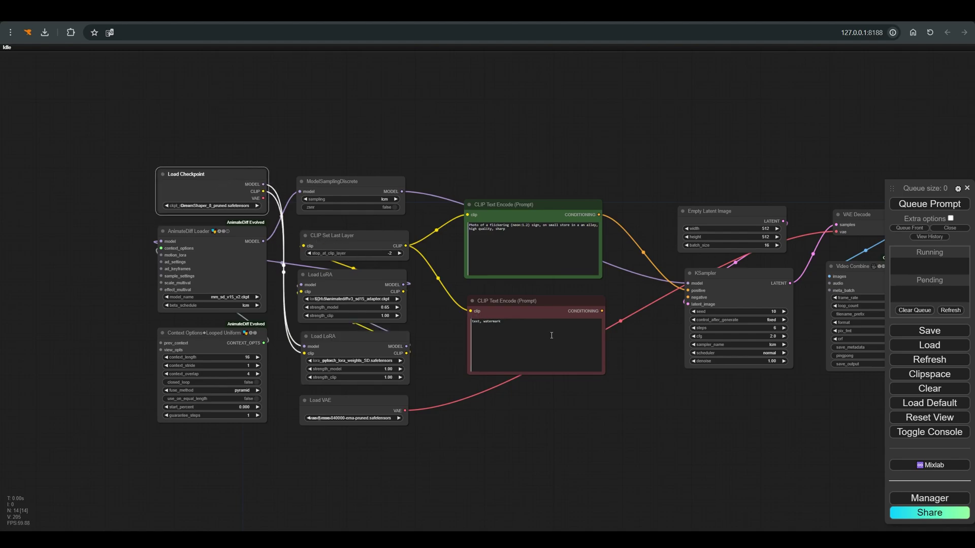
drag(515, 230, 472, 224)
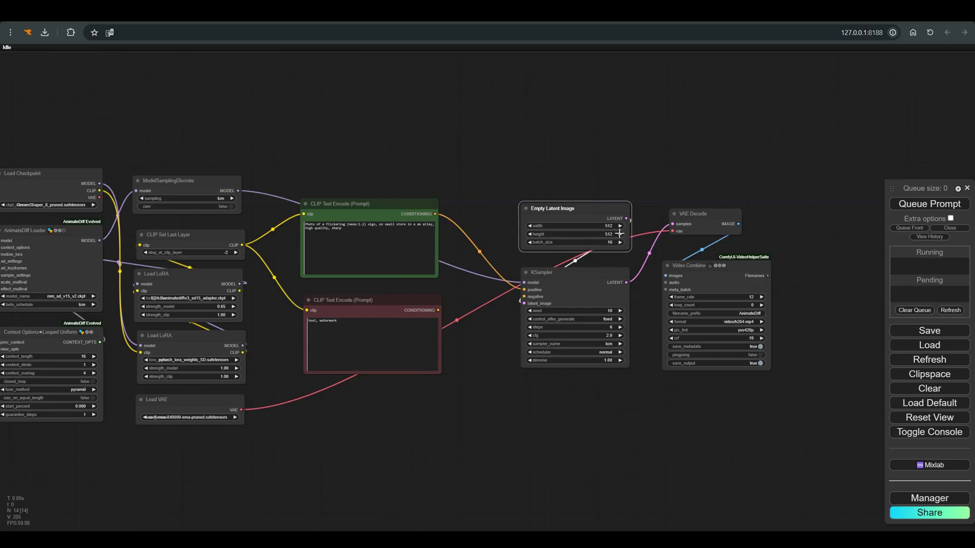
click(608, 242)
key(Return)
drag(586, 282, 583, 281)
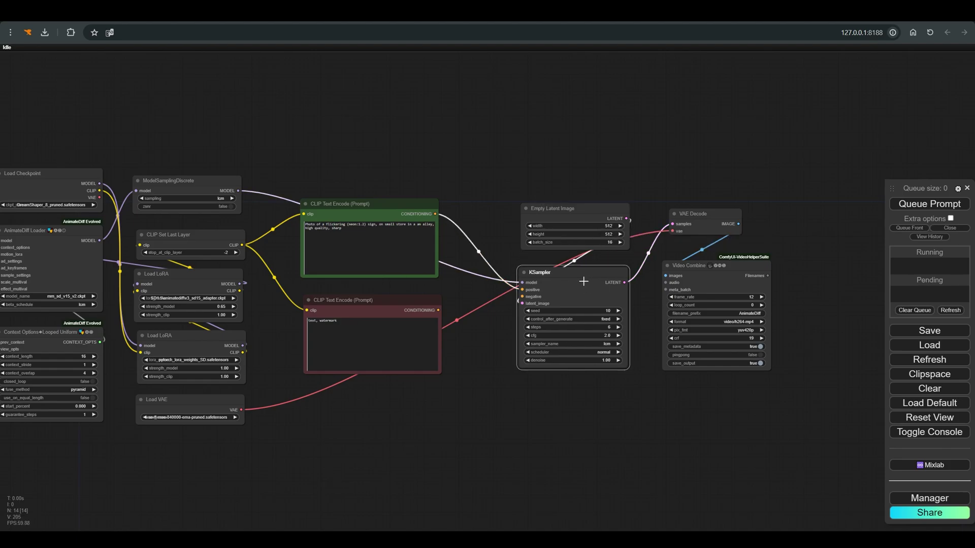
Connect the negative prompt's conditioning to the KSampler's negative input and queue the prompt to render the animation.
click(916, 206)
click(481, 314)
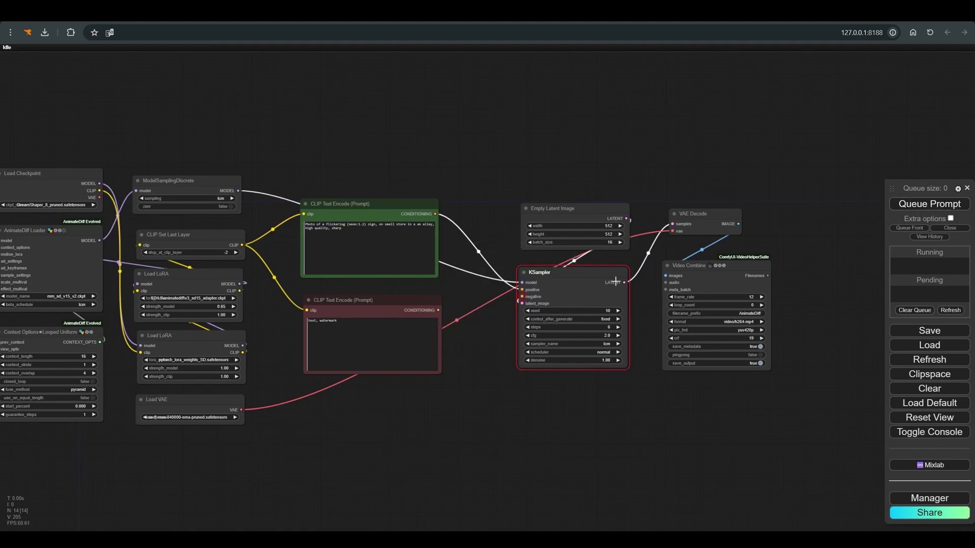
drag(435, 311, 521, 296)
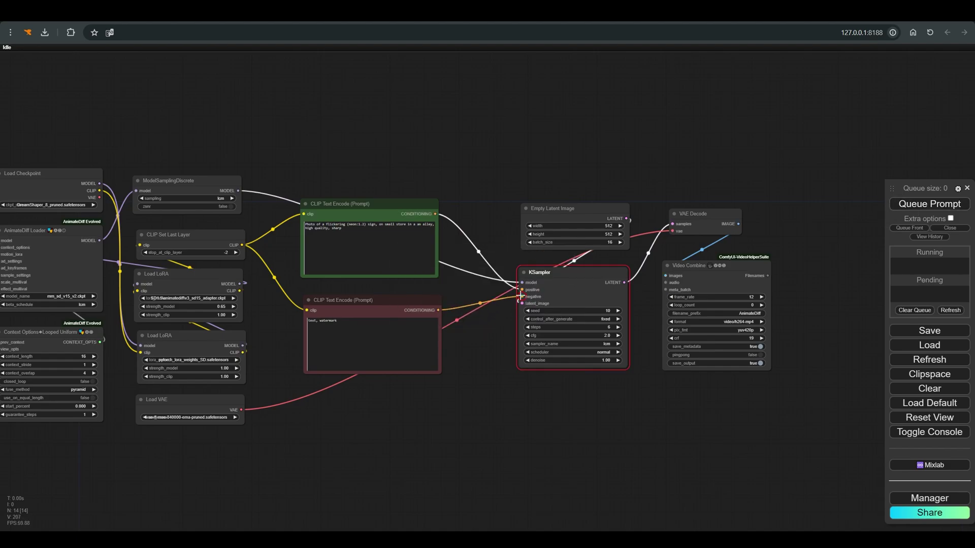
click(892, 205)
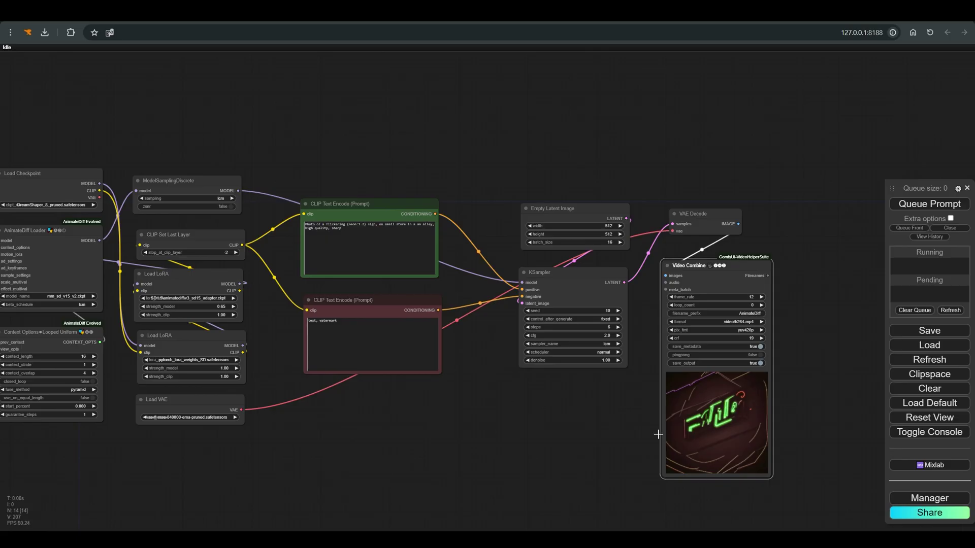
Move the Empty Latent Image, KSampler, VAE Decode and Video Combine nodes together away from the prompts to open up space.
scroll(551, 417, down, 3)
drag(607, 253, 727, 387)
drag(680, 200, 855, 202)
scroll(634, 300, down, 3)
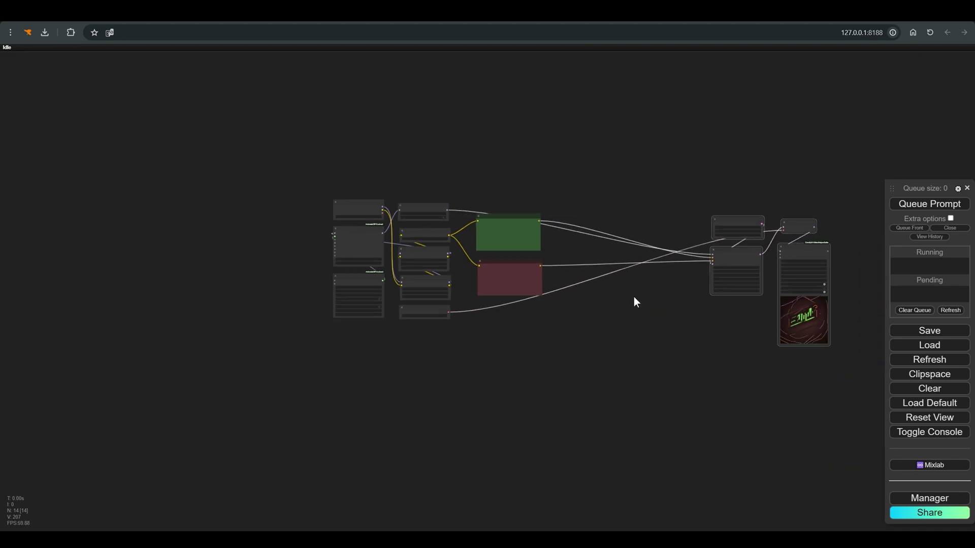
drag(634, 300, 481, 263)
drag(576, 189, 621, 186)
scroll(466, 270, up, 2)
click(466, 270)
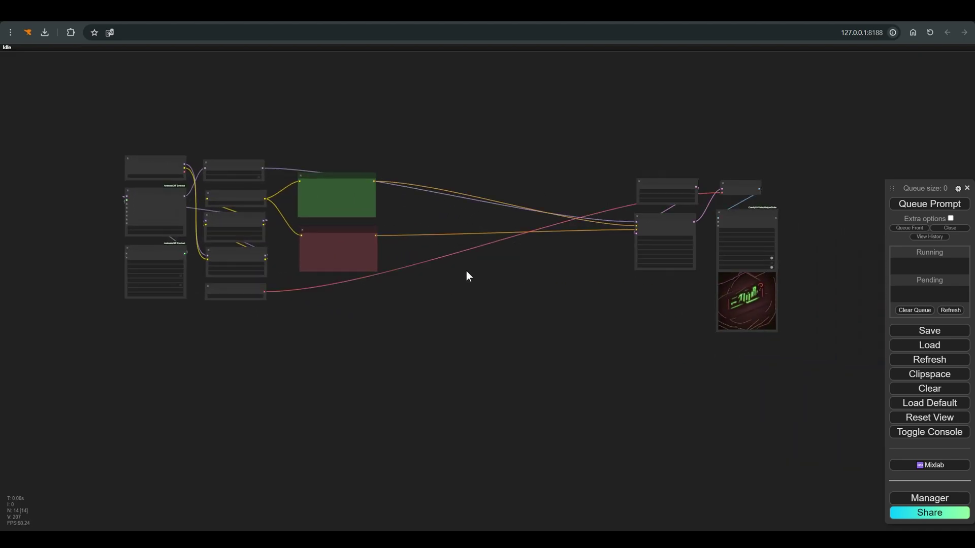
Add an Apply Advanced ControlNet node in the free space between the prompt nodes and the KSampler.
right_click(466, 271)
click(475, 271)
click(603, 64)
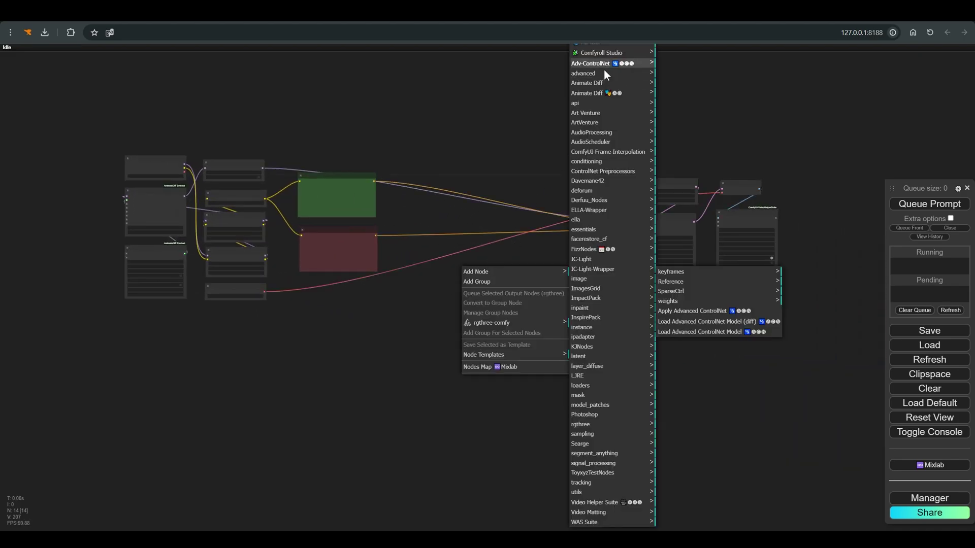
click(683, 314)
scroll(496, 264, up, 2)
drag(497, 254, 491, 253)
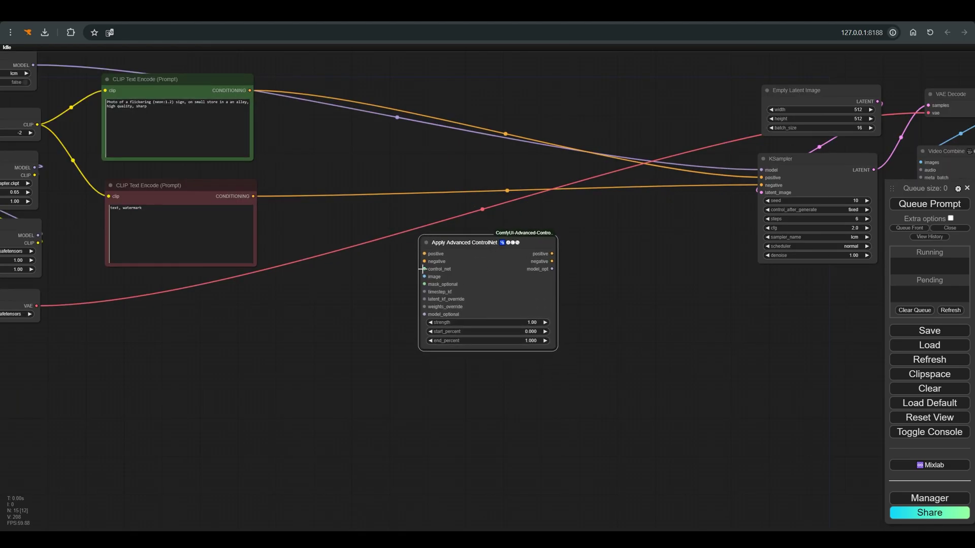
Attach a Load Advanced ControlNet Model node with control_sd15_canny.pth to the control_net input and move both ControlNet nodes up.
drag(422, 269, 449, 192)
click(492, 237)
click(495, 211)
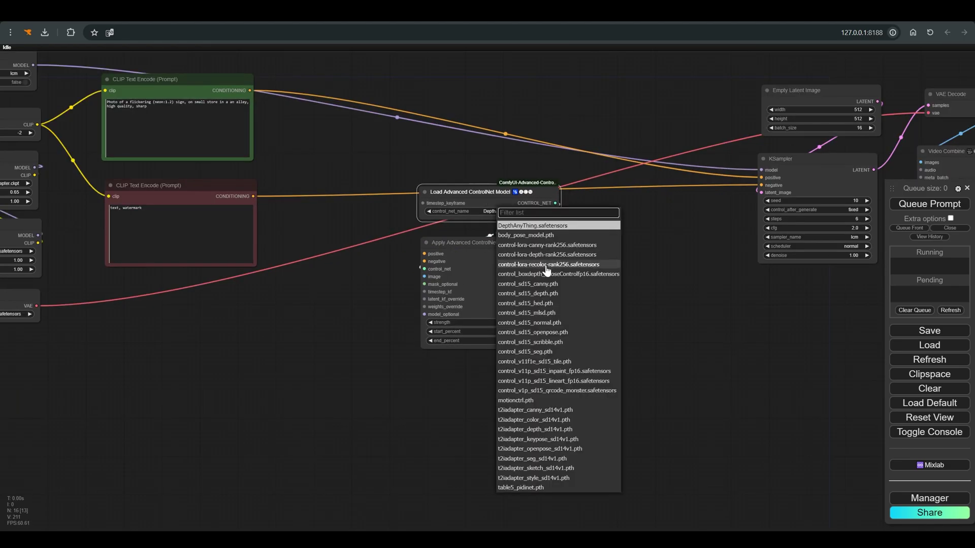
click(528, 283)
drag(517, 198, 516, 202)
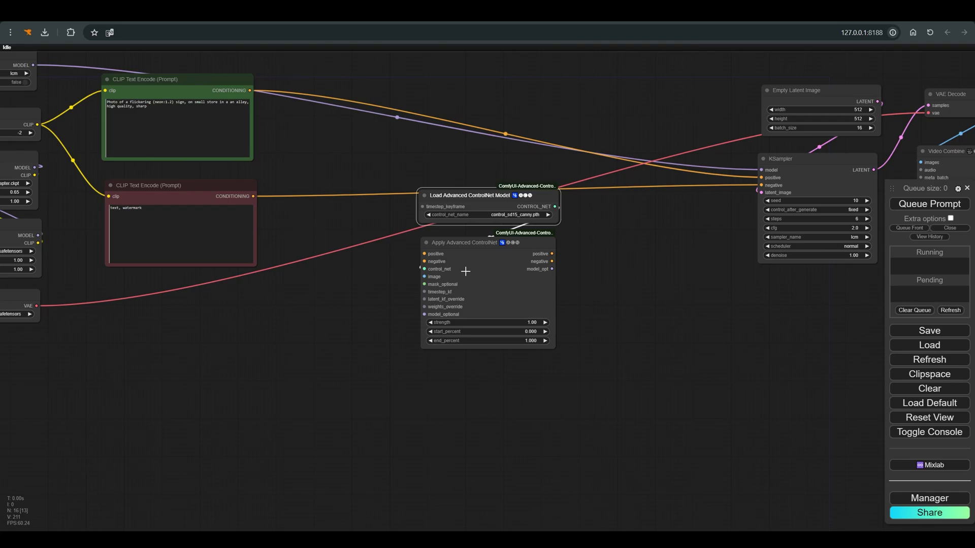
shift+click(467, 243)
drag(467, 243, 474, 166)
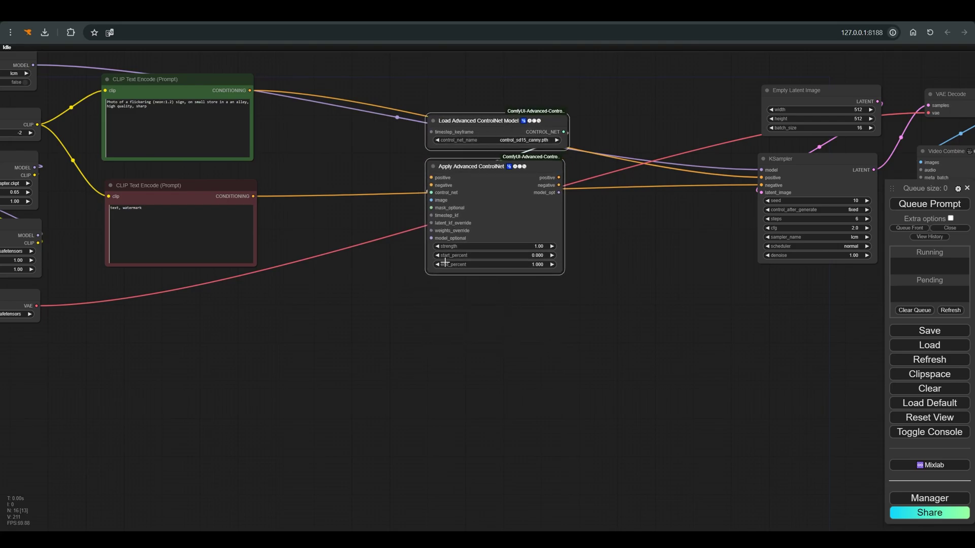
Add a Load Image node beneath the Apply Advanced ControlNet node.
double_click(453, 298)
text(loa)
click(445, 337)
Add an AIO Aux Preprocessor node and connect its image output to the Apply Advanced ControlNet image input.
double_click(350, 319)
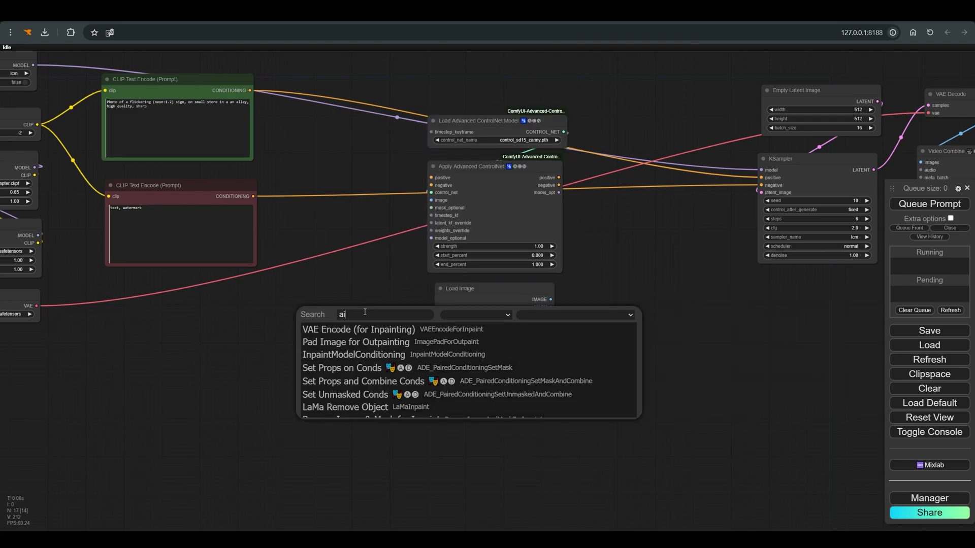
text(aio)
key(Return)
drag(416, 302, 431, 200)
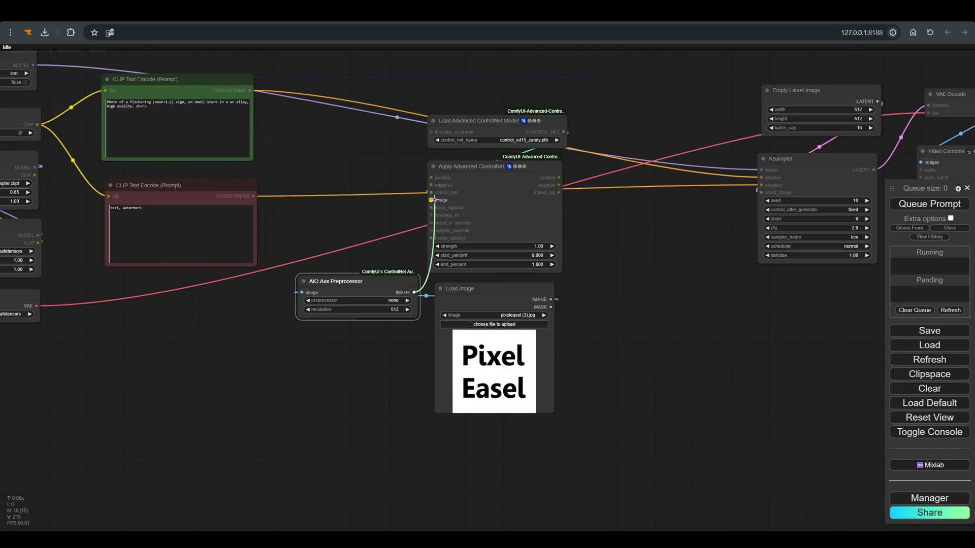
Set the preprocessor to CannyEdgePreprocessor and stack the AIO Aux Preprocessor and Load Image nodes beneath the Apply Advanced ControlNet node.
click(389, 301)
click(389, 246)
drag(389, 282, 385, 277)
drag(483, 288, 483, 334)
drag(389, 278, 525, 288)
drag(517, 335, 515, 338)
scroll(393, 299, down, 2)
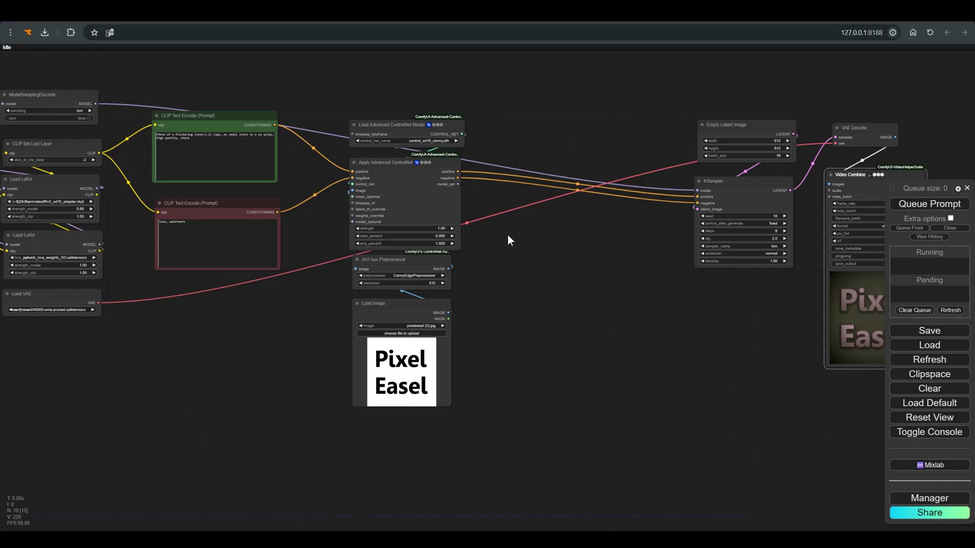
scroll(437, 228, up, 4)
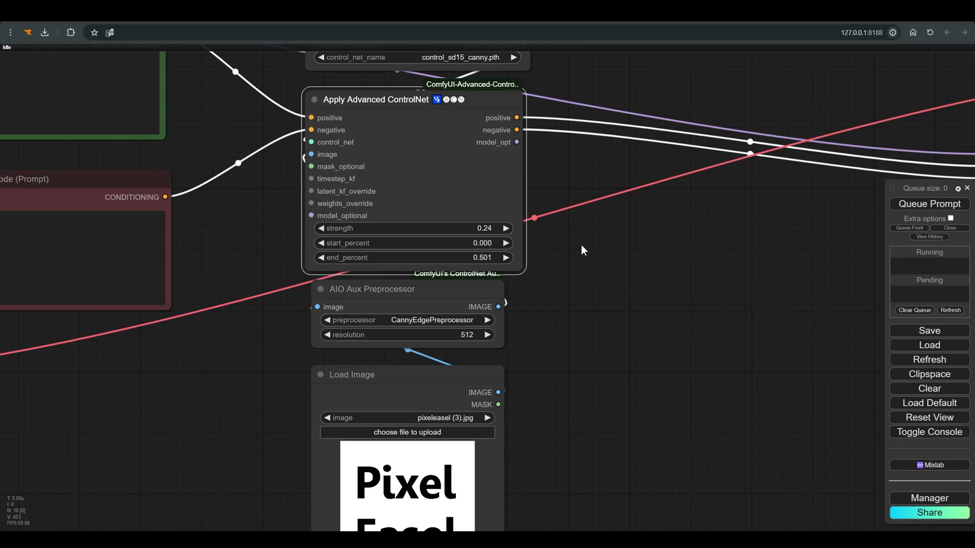
scroll(583, 250, down, 4)
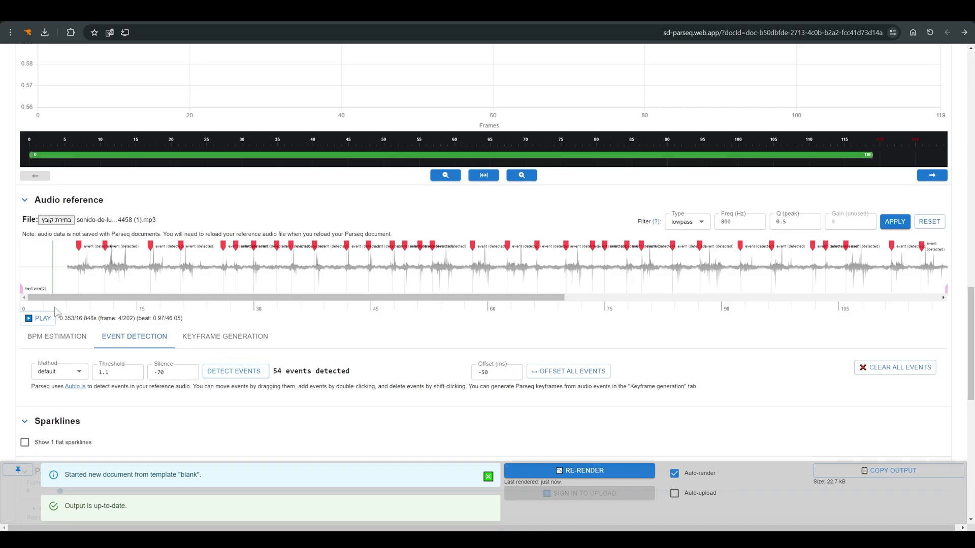
Switch to Parseq and play the loaded reference audio.
click(43, 318)
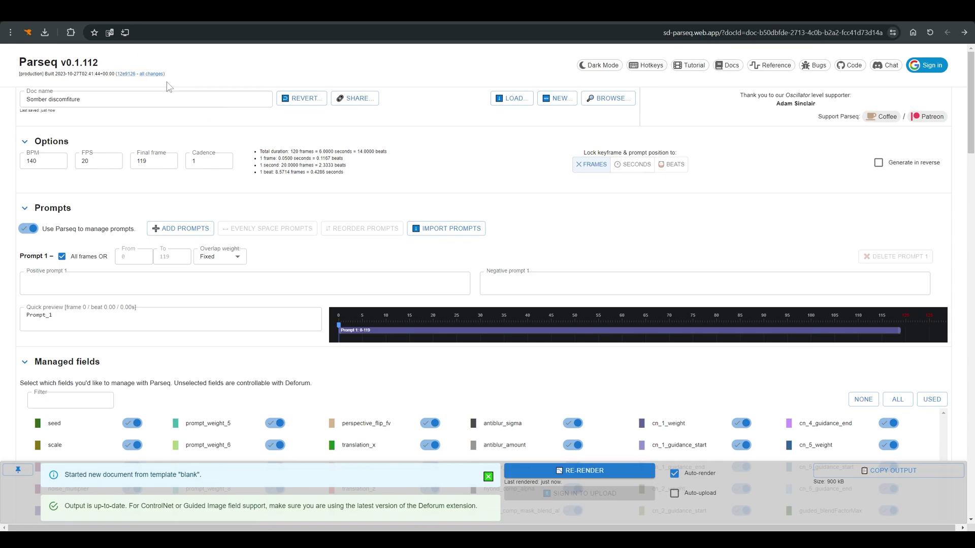
Look over the blank Parseq document's sections, from prompts and managed fields to audio reference and preview.
drag(106, 57, 2, 62)
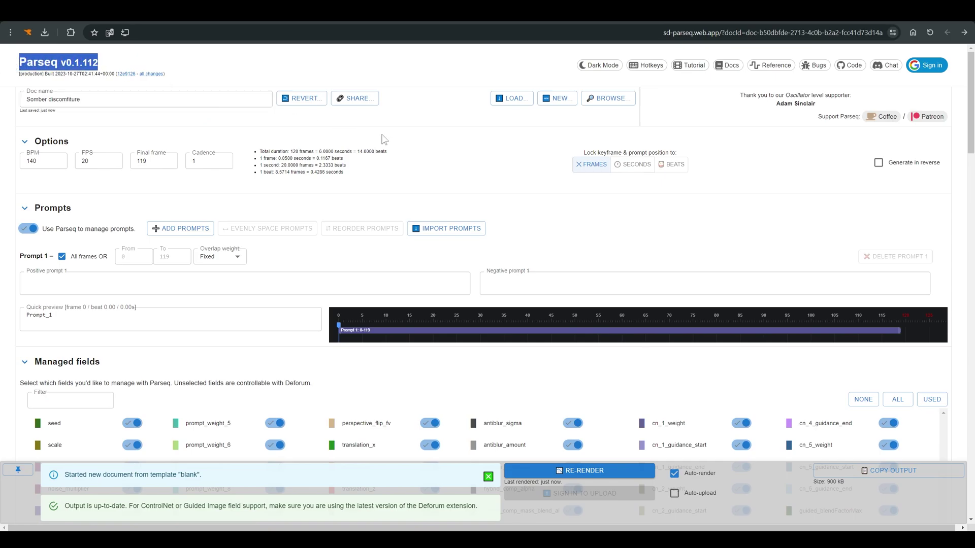
click(548, 207)
scroll(547, 209, down, 10)
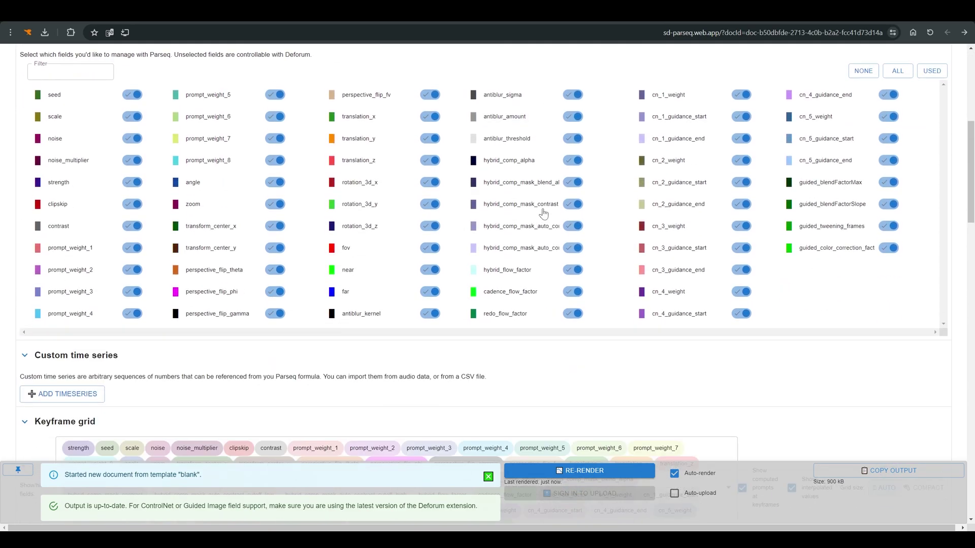
scroll(546, 212, down, 15)
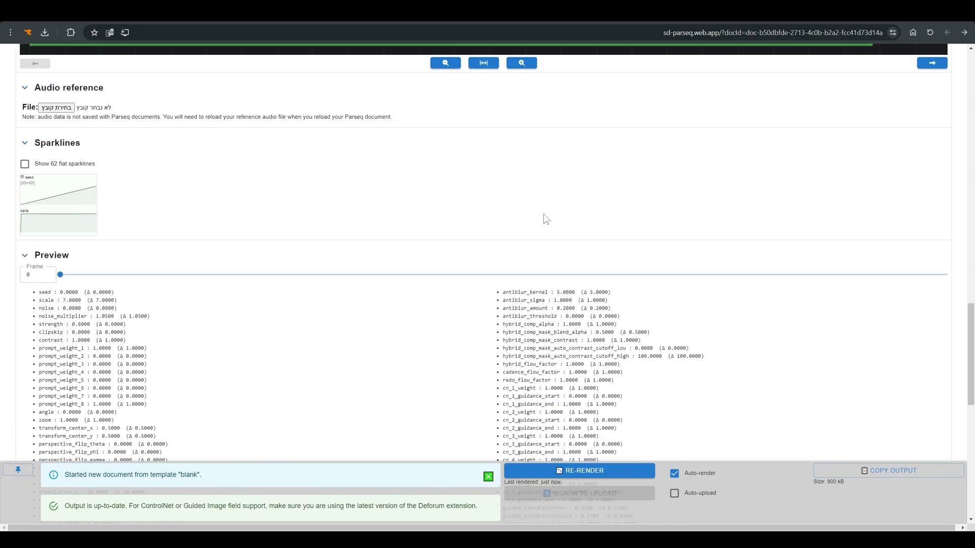
scroll(546, 217, up, 20)
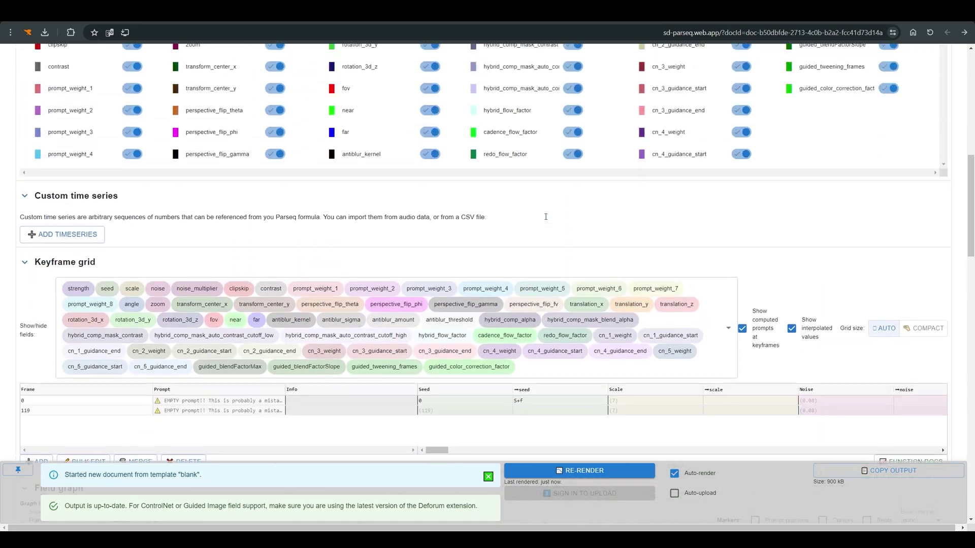
Deselect all of the managed fields and enable only strength.
scroll(546, 217, up, 2)
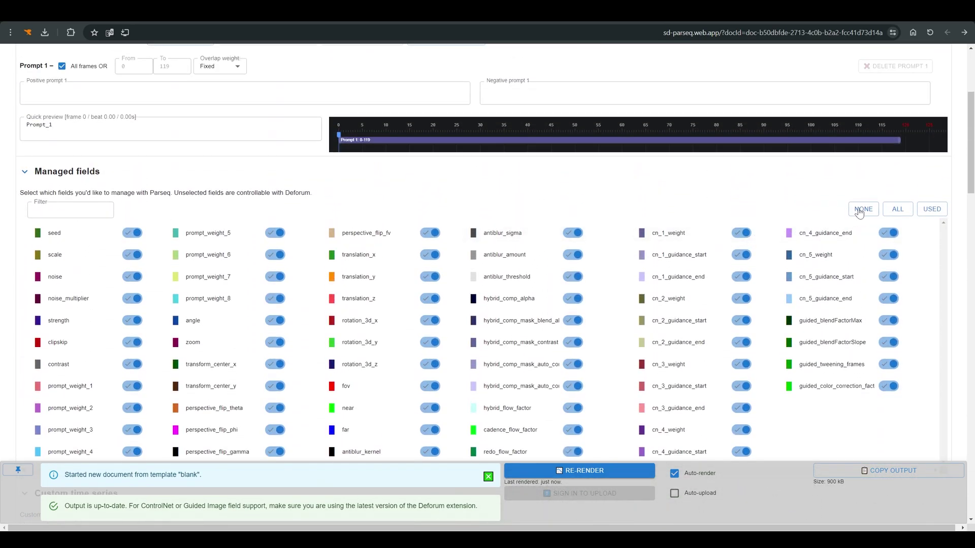
click(868, 213)
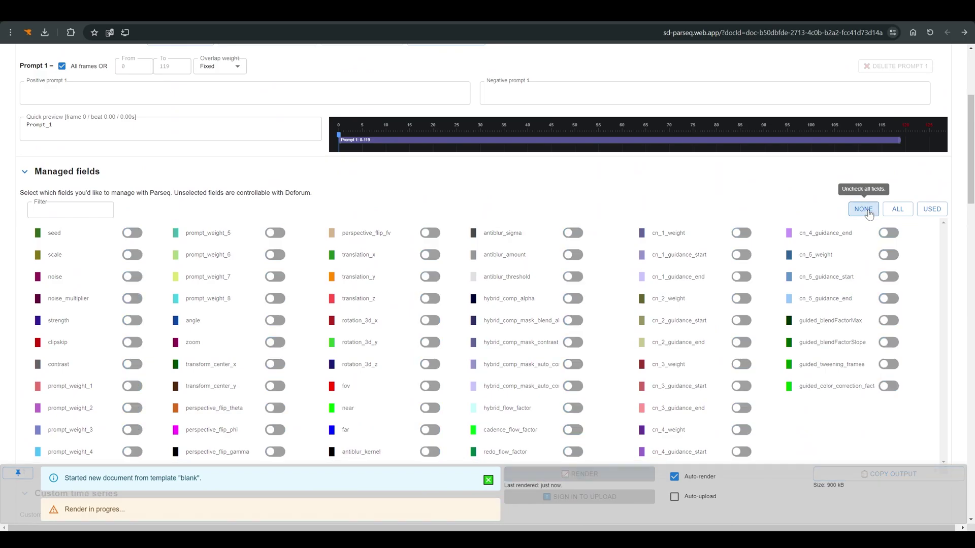
scroll(829, 218, down, 1)
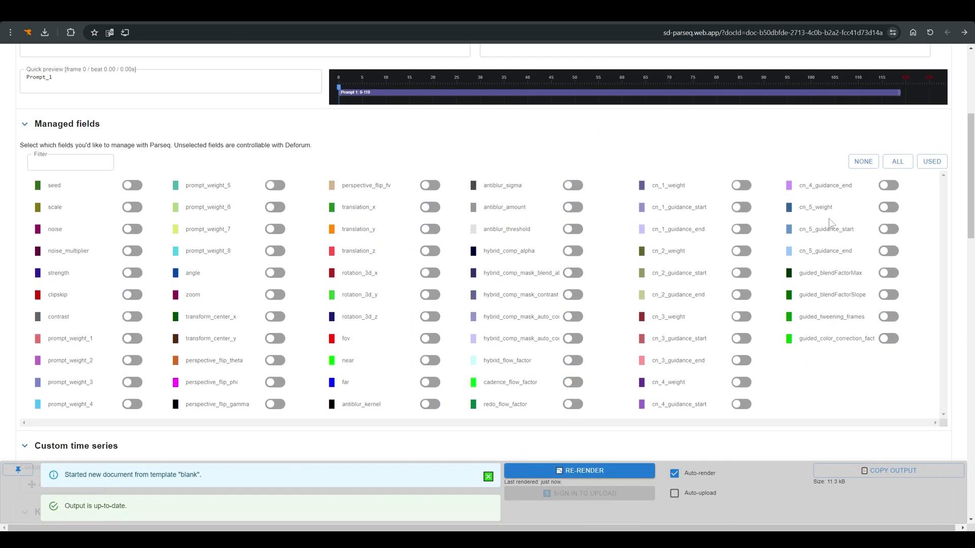
click(135, 275)
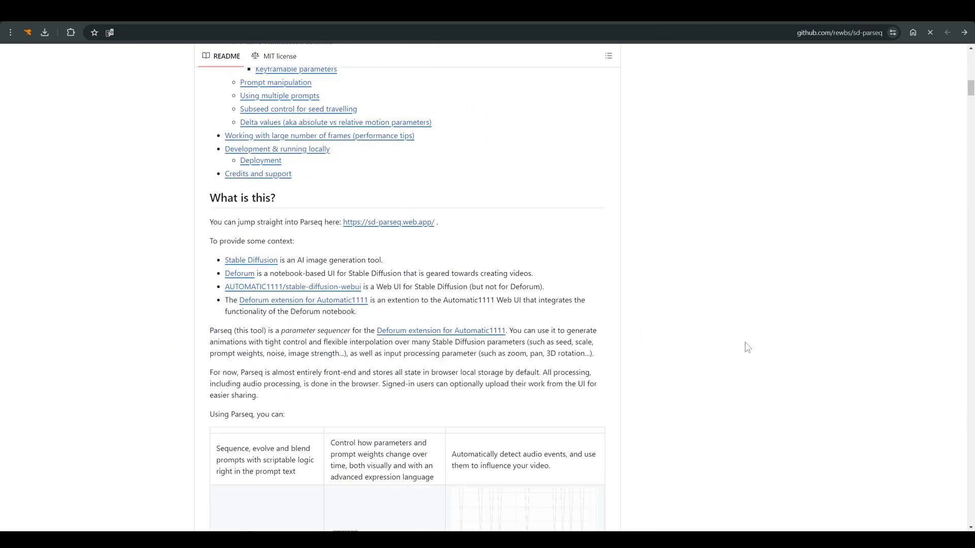
Read through the sd-parseq README on GitHub, covering the feature overview, getting started, usage and examples sections.
scroll(745, 343, down, 10)
scroll(744, 344, down, 6)
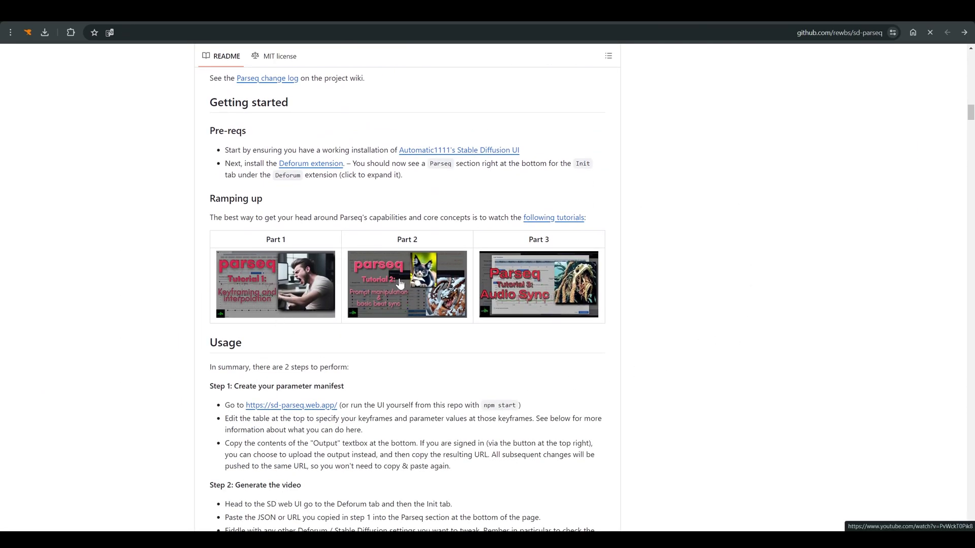
scroll(377, 307, down, 9)
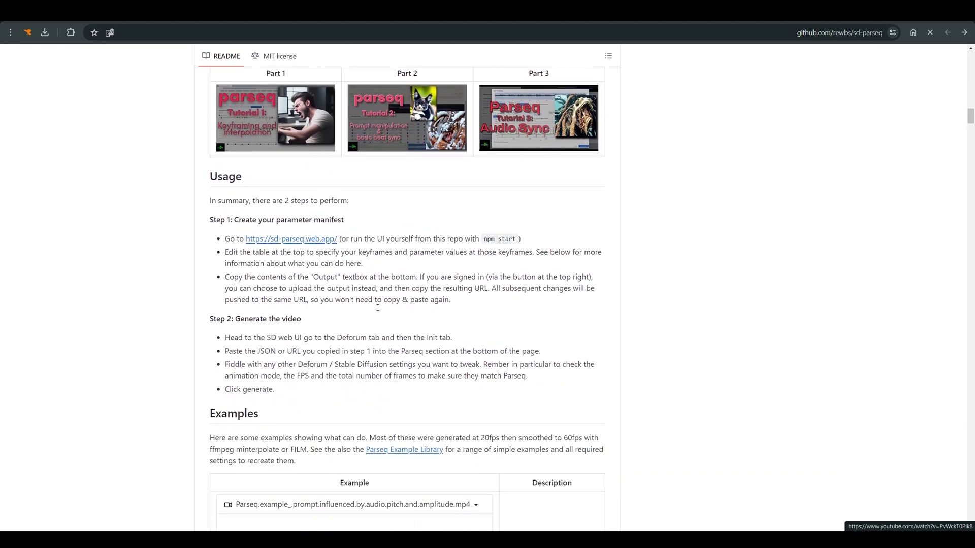
scroll(377, 307, up, 11)
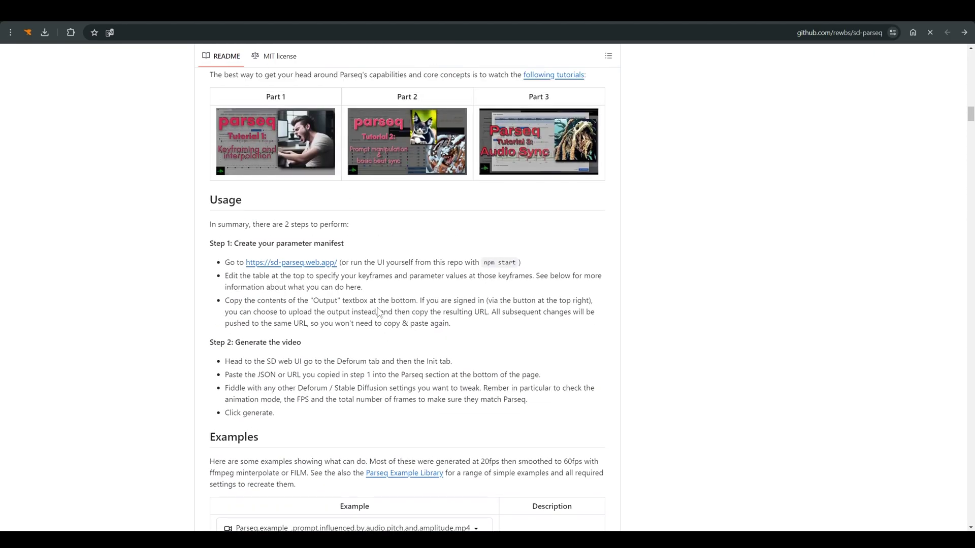
scroll(587, 378, up, 5)
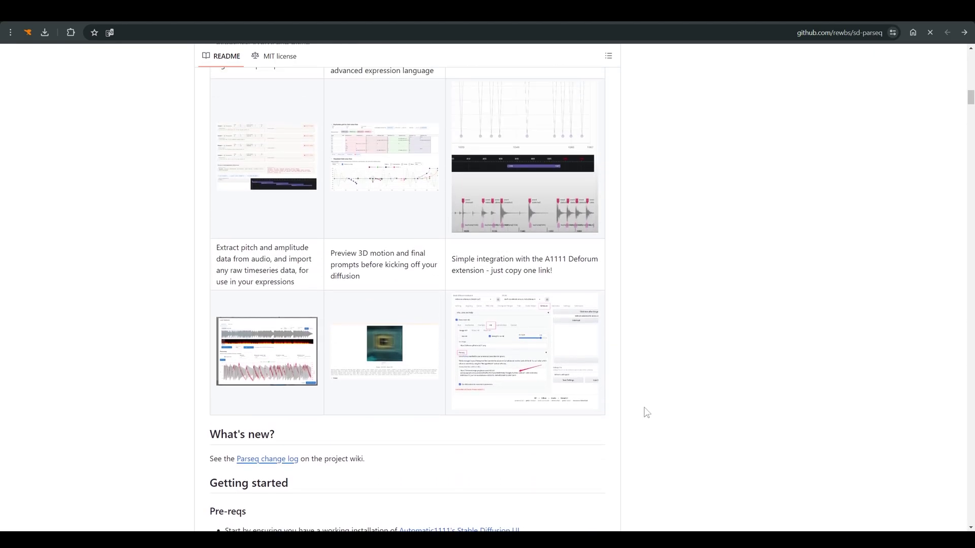
Switch back to Parseq, uncheck every managed field and turn on strength alone.
key(ctrl+Tab)
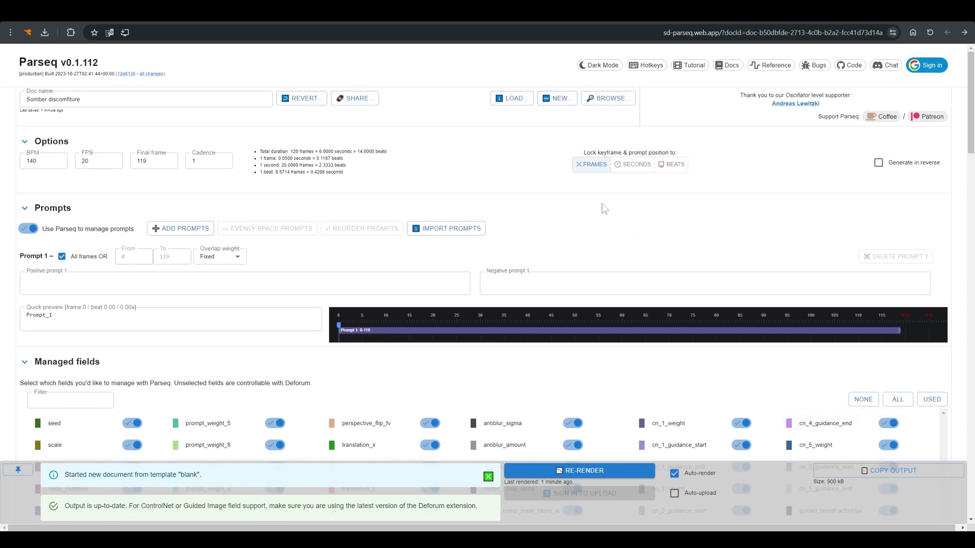
scroll(603, 216, down, 5)
scroll(603, 215, down, 4)
scroll(603, 215, up, 6)
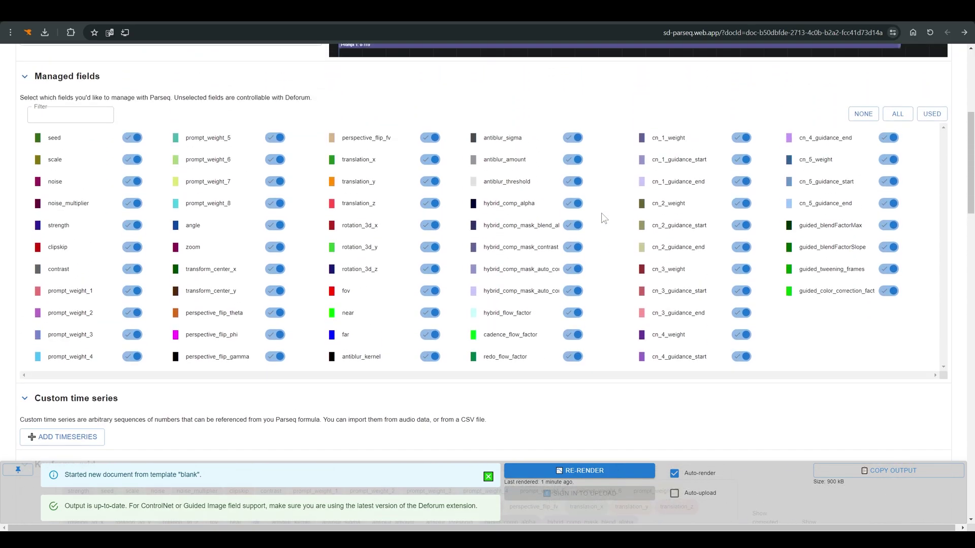
scroll(609, 221, down, 1)
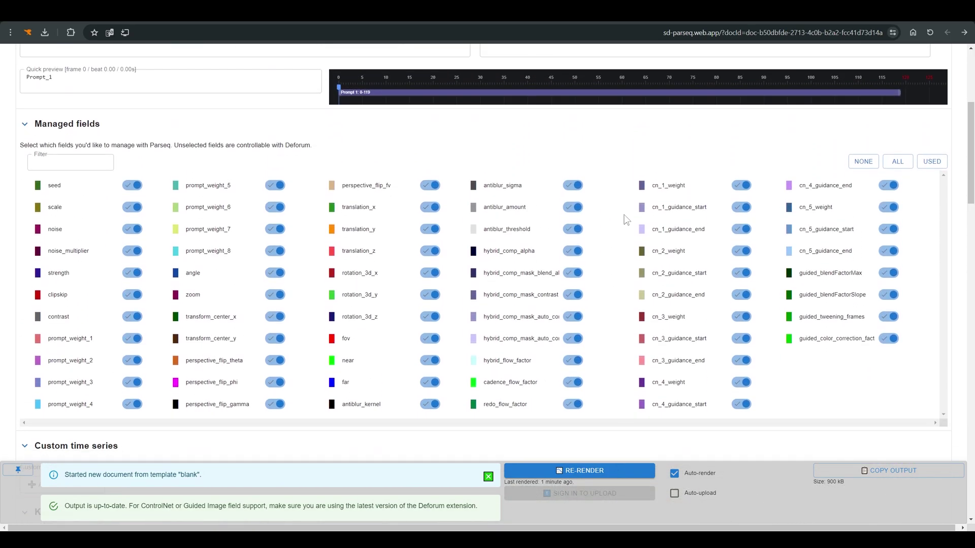
click(863, 161)
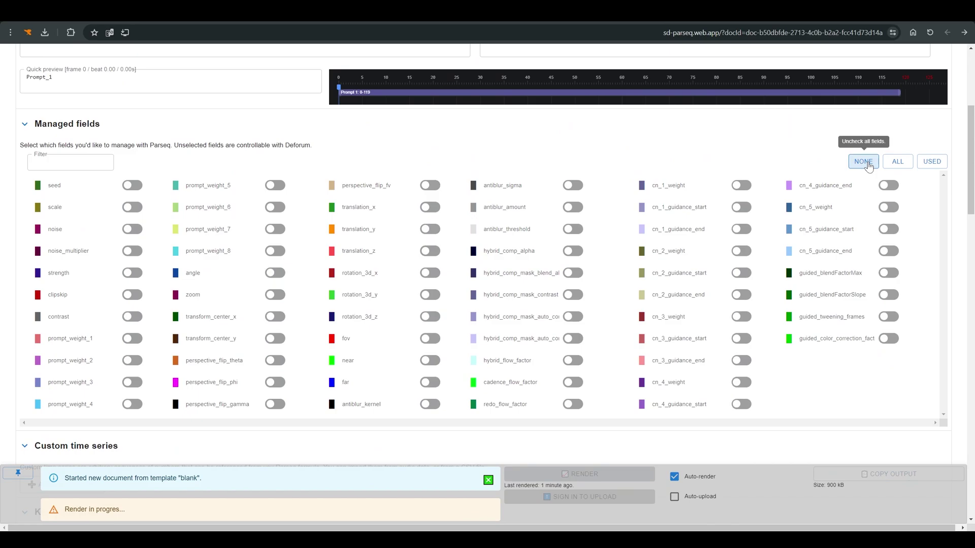
click(131, 273)
Set the document's FPS to 12 to match the Video Combine node's frame rate.
scroll(132, 274, up, 5)
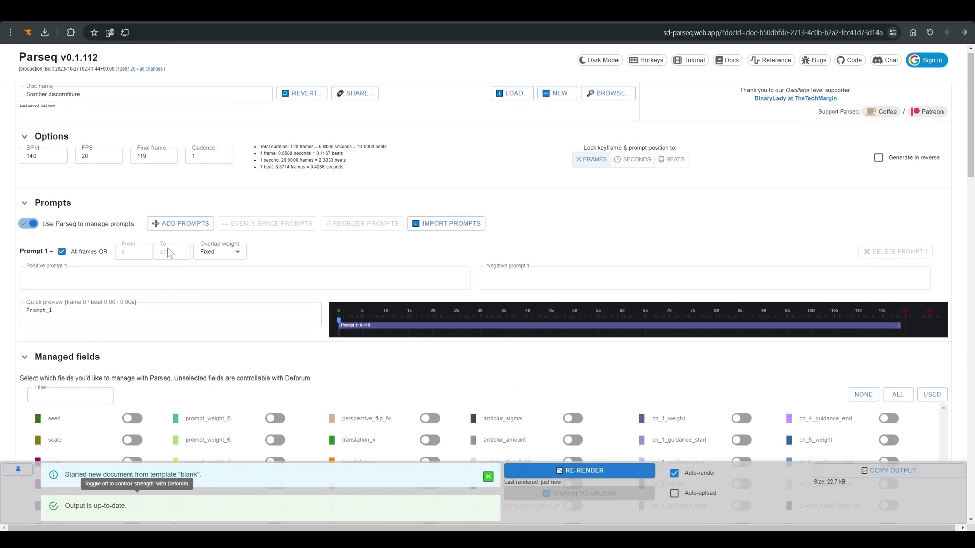
double_click(76, 163)
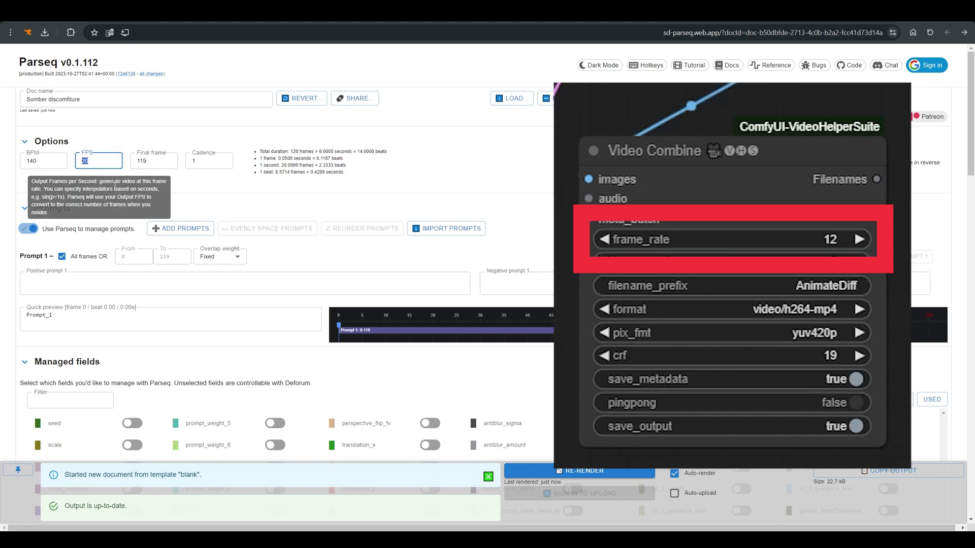
text(12)
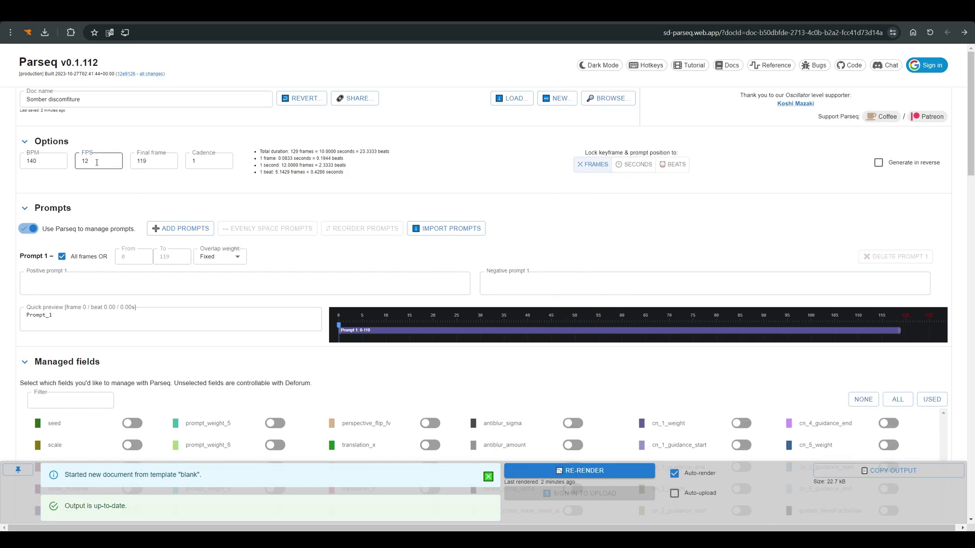
click(208, 183)
Load "sonido-de-luz-de-neon-194458 (1).mp3" as the audio reference and estimate its BPM.
scroll(260, 291, down, 20)
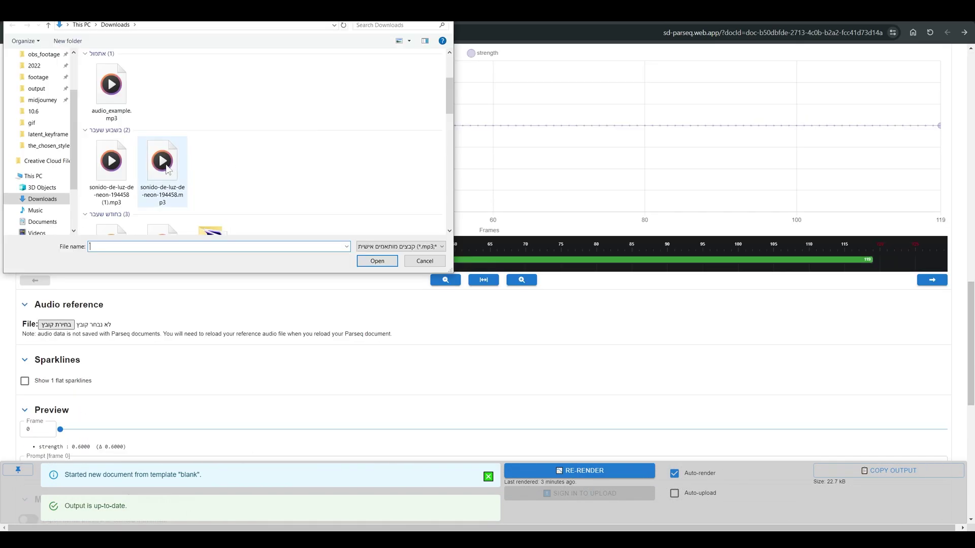
click(111, 167)
click(376, 263)
click(53, 370)
scroll(46, 356, down, 2)
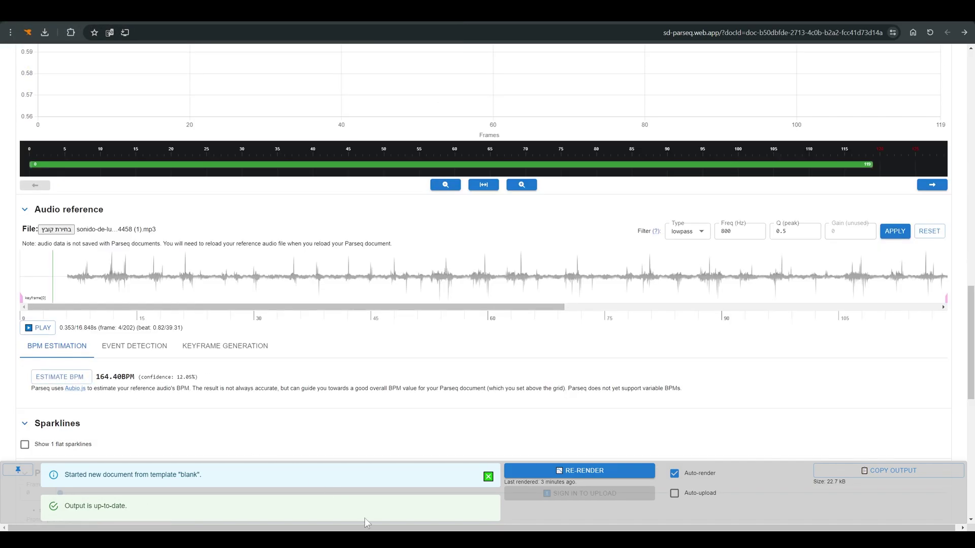
Set the document's BPM to 164 in line with the audio estimate.
click(223, 346)
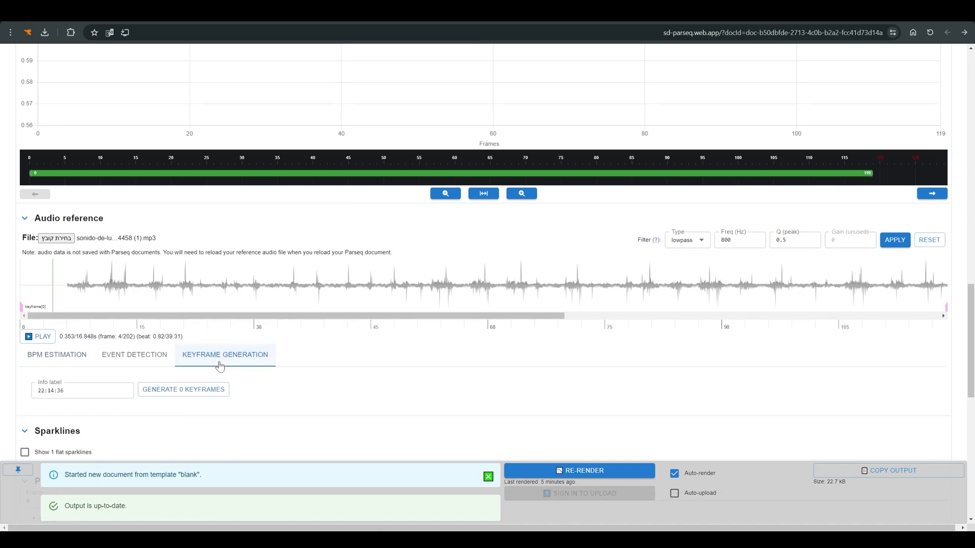
scroll(198, 330, up, 20)
double_click(31, 161)
text(164)
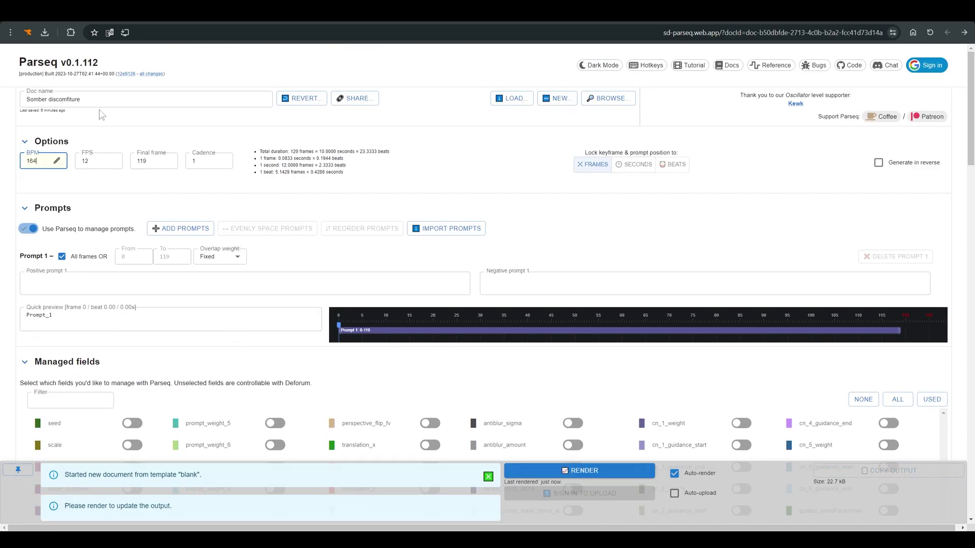
Detect events in the reference audio with the default method, threshold 1.1 and silence -70, and play part of the audio to check them.
scroll(130, 170, down, 15)
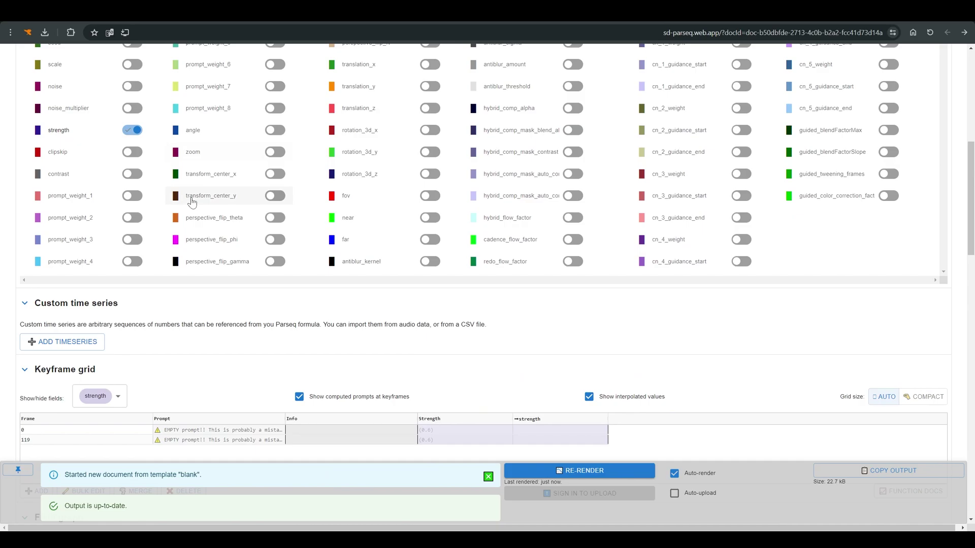
click(134, 336)
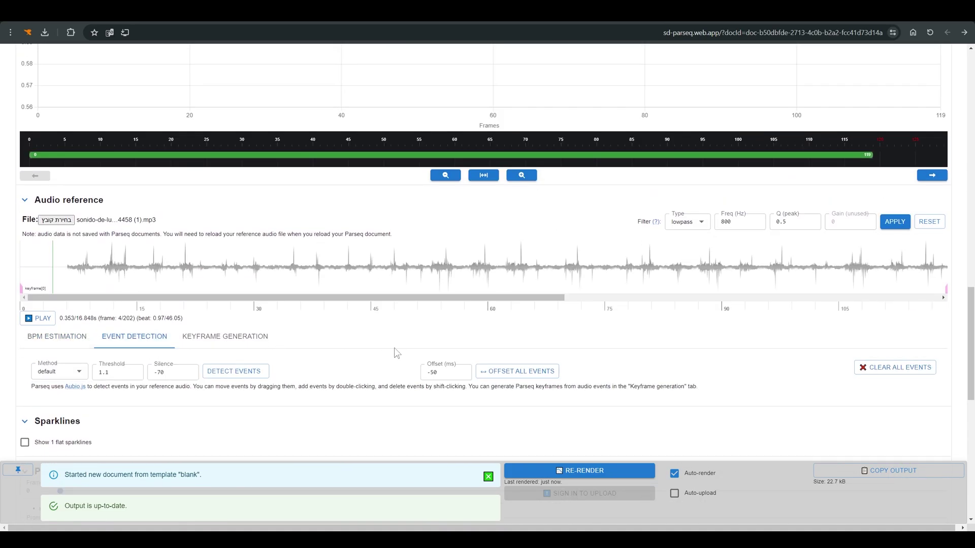
click(239, 375)
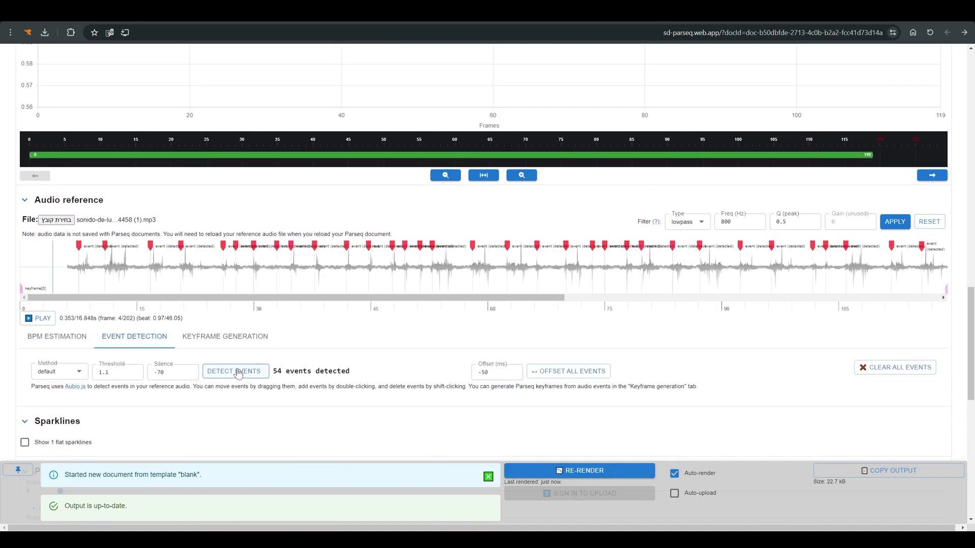
click(45, 319)
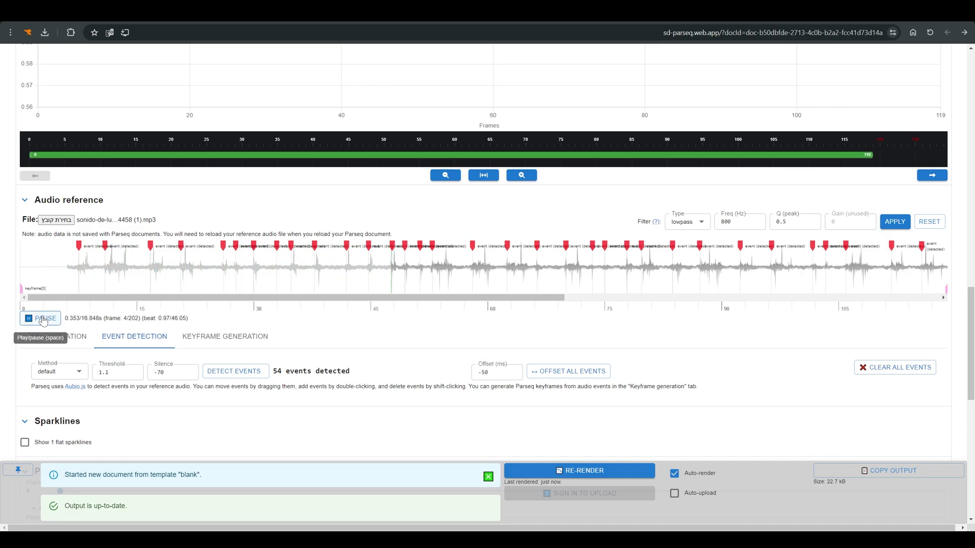
click(44, 319)
Generate keyframes from the detected audio events with the info label 22:14:36 and review them in the keyframe grid.
click(233, 336)
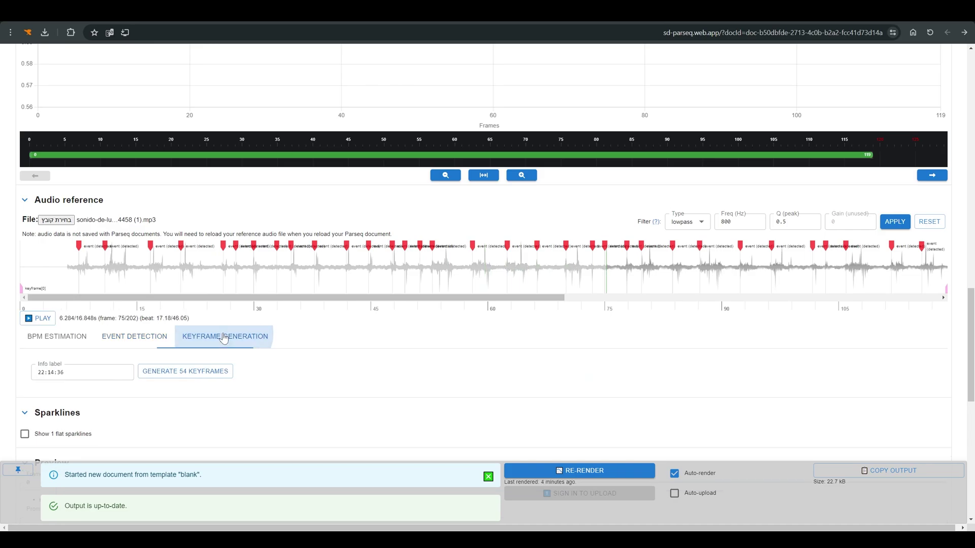
click(179, 373)
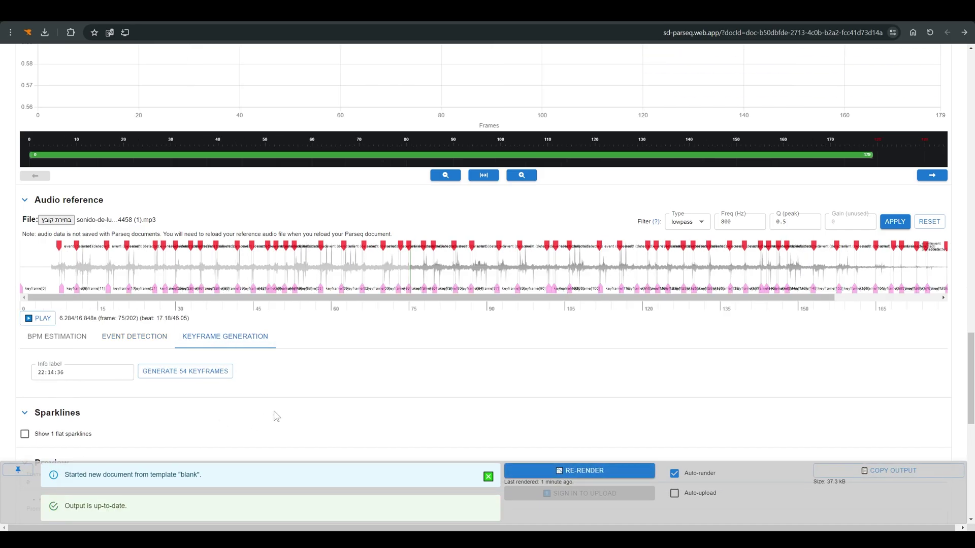
scroll(279, 412, up, 15)
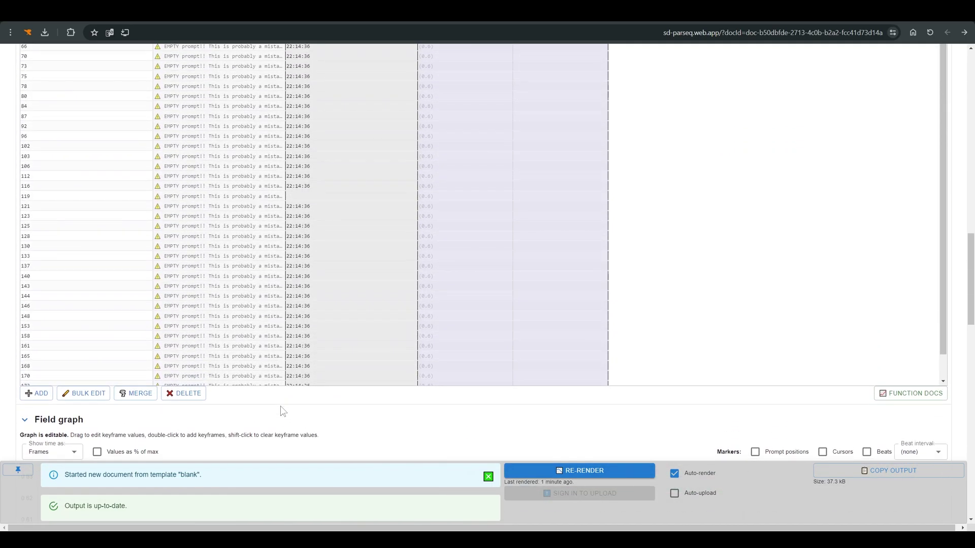
scroll(282, 409, down, 5)
scroll(210, 294, up, 12)
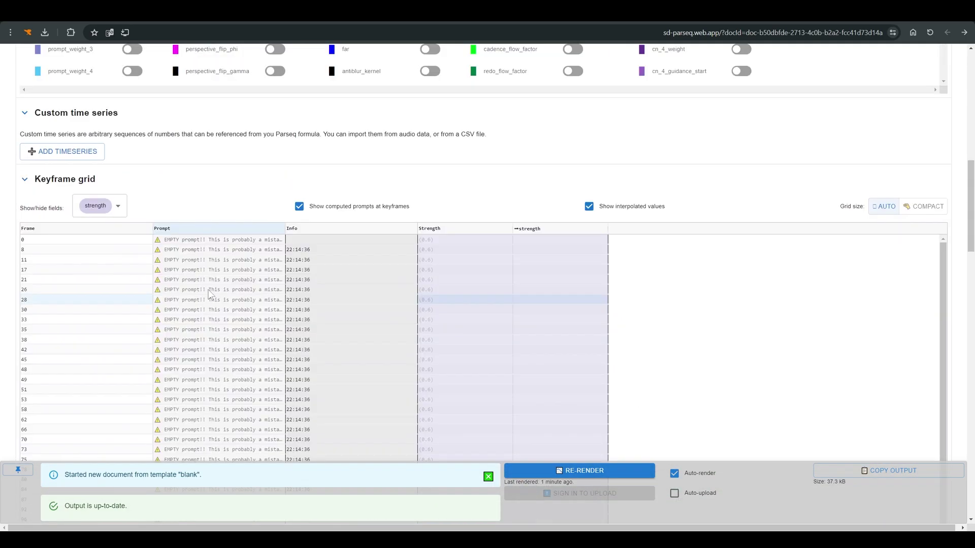
scroll(193, 317, up, 2)
scroll(219, 319, down, 2)
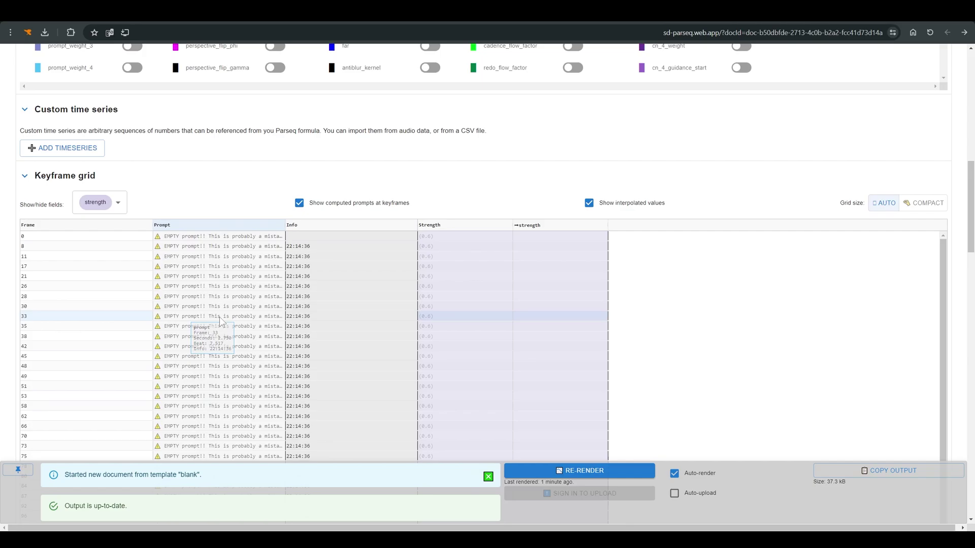
scroll(220, 317, down, 5)
scroll(305, 294, up, 2)
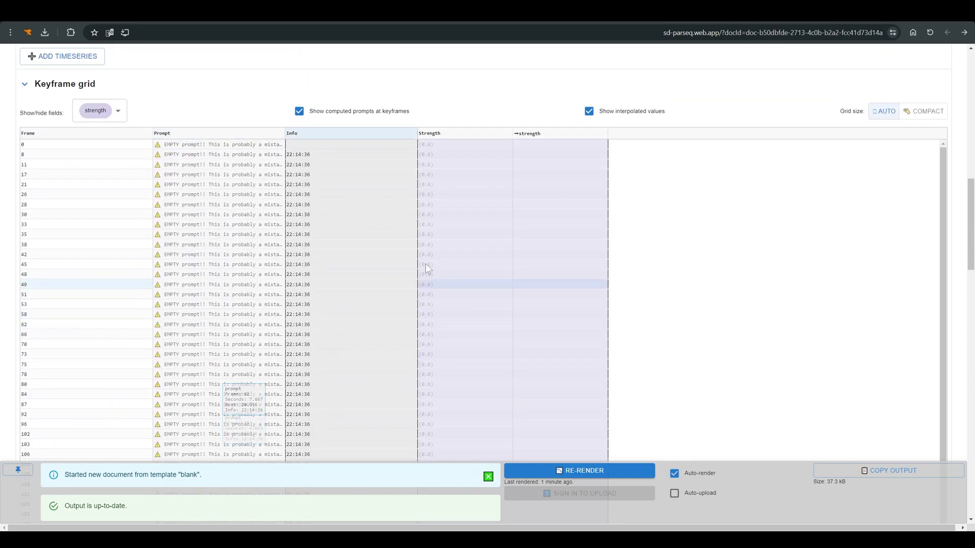
Set the keyframe grid size to compact.
click(925, 114)
scroll(367, 229, up, 2)
scroll(323, 238, down, 2)
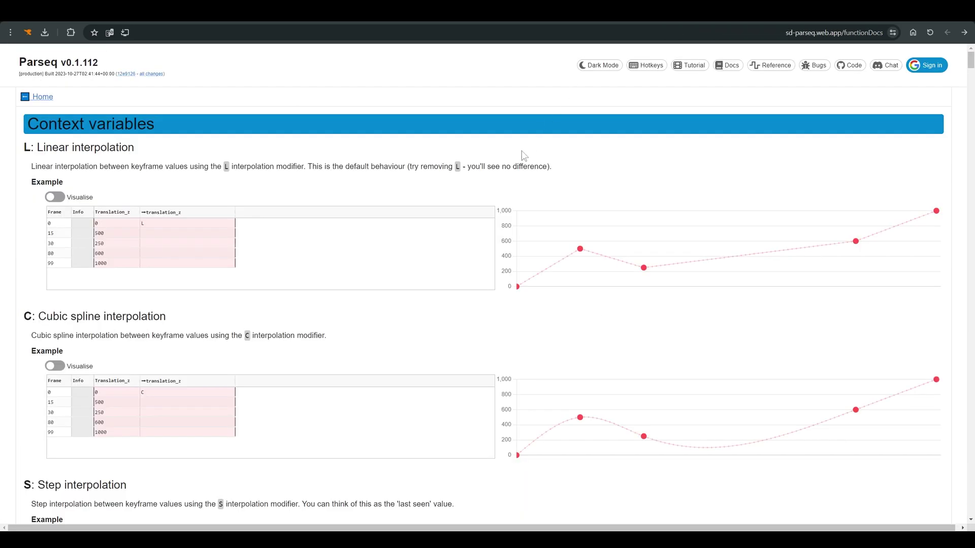
Read the Parseq function documentation on context variables, including linear, cubic and step interpolation, frame number, keyframe values and final_frame.
scroll(523, 163, down, 3)
scroll(523, 162, up, 2)
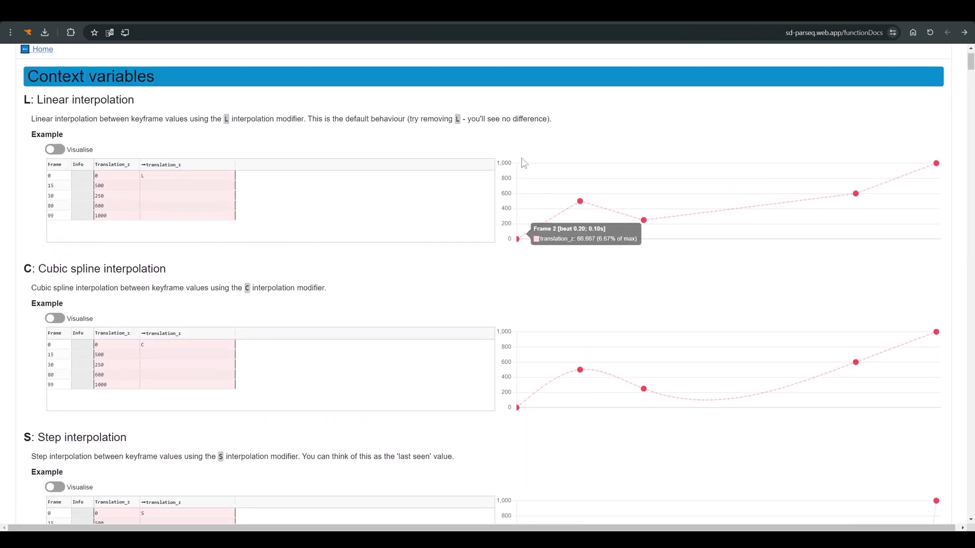
scroll(523, 166, down, 1)
scroll(523, 166, down, 10)
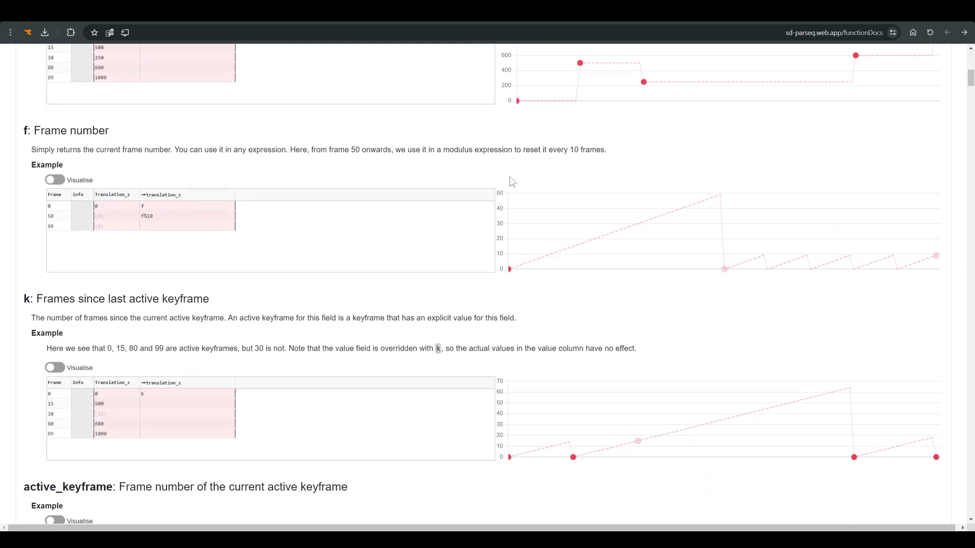
scroll(576, 198, down, 3)
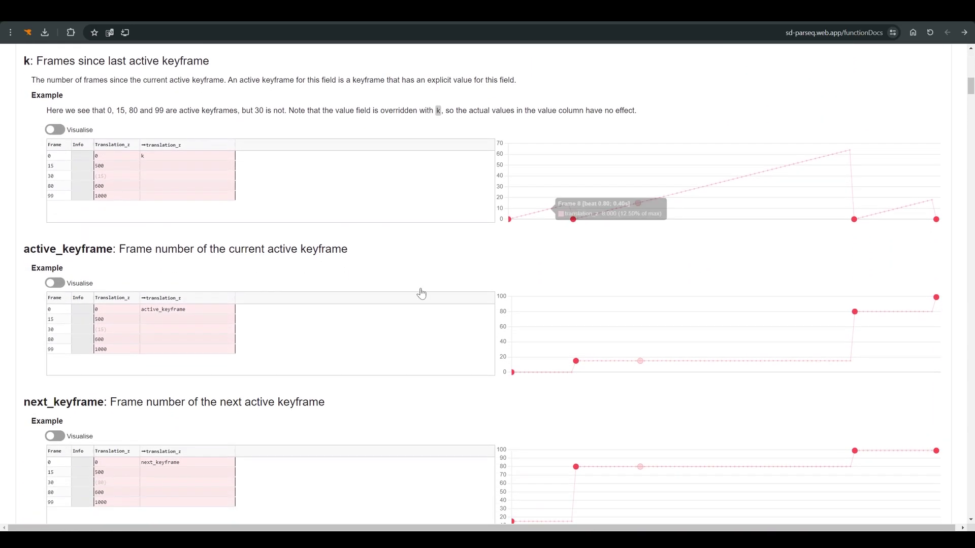
scroll(420, 291, down, 1)
scroll(414, 307, down, 3)
scroll(413, 306, up, 6)
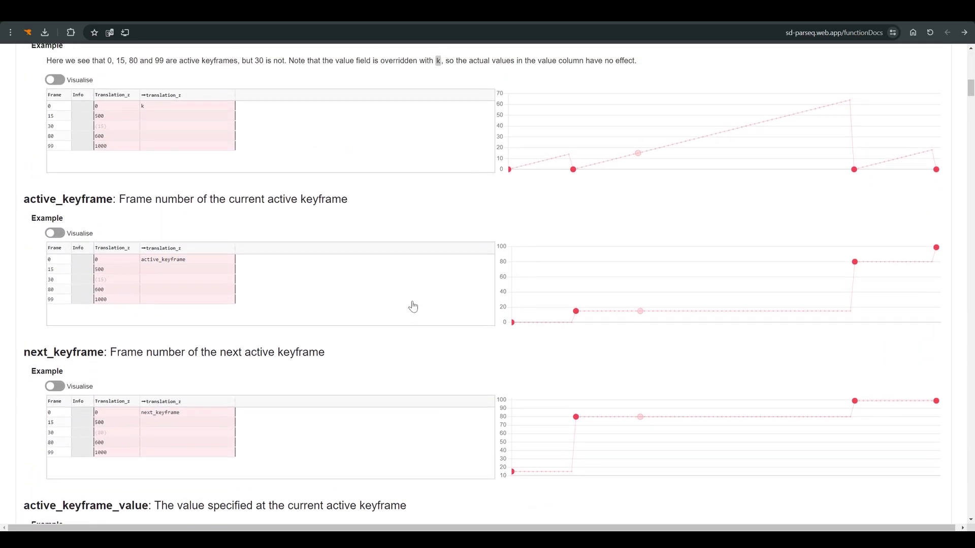
scroll(413, 306, up, 8)
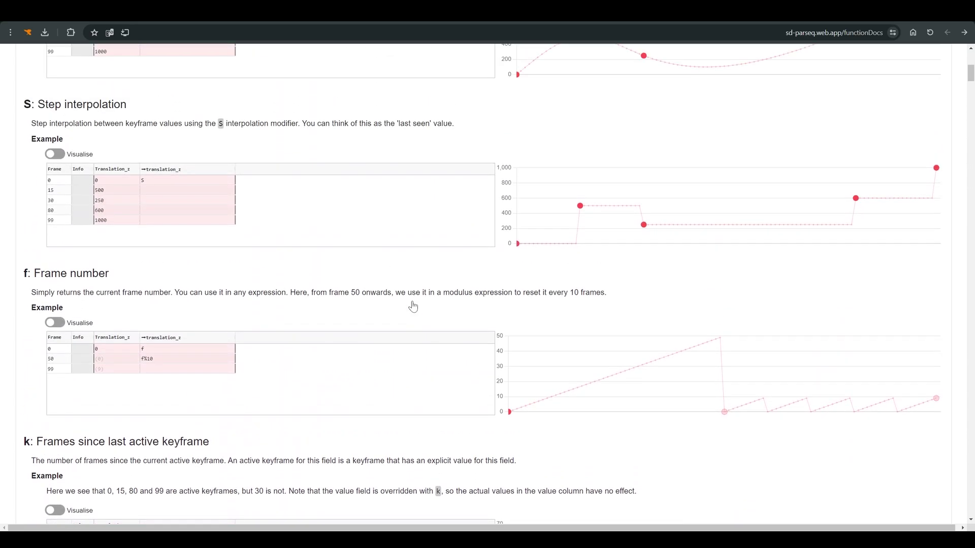
scroll(413, 307, up, 5)
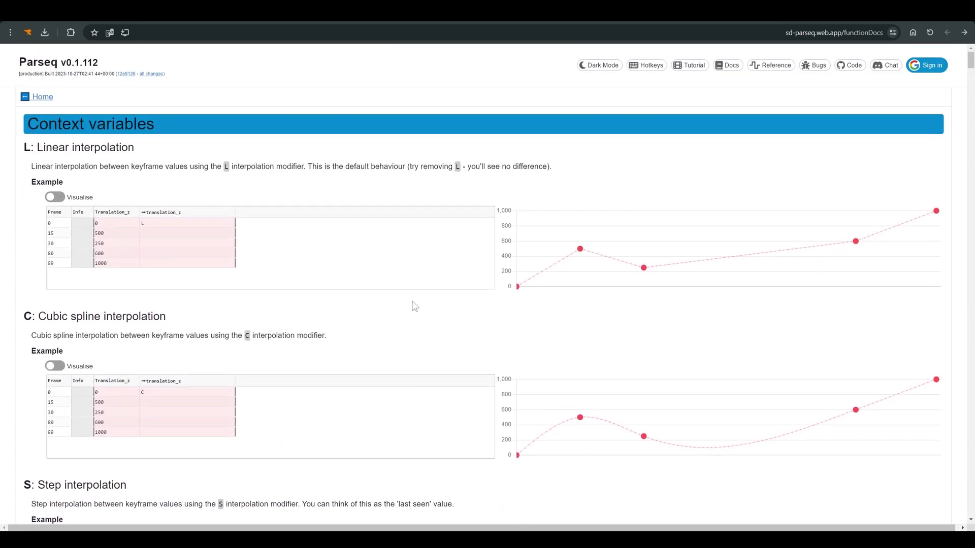
scroll(414, 306, down, 15)
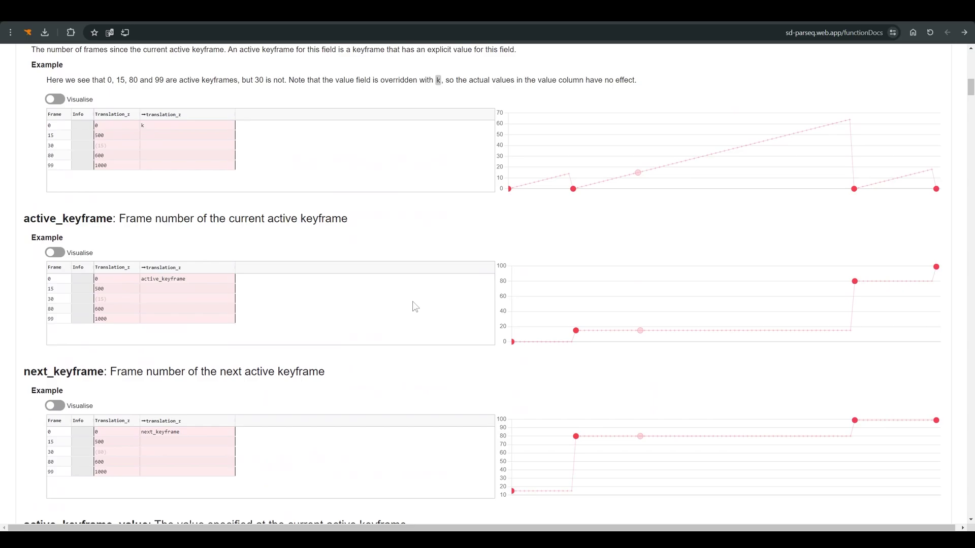
scroll(414, 306, down, 10)
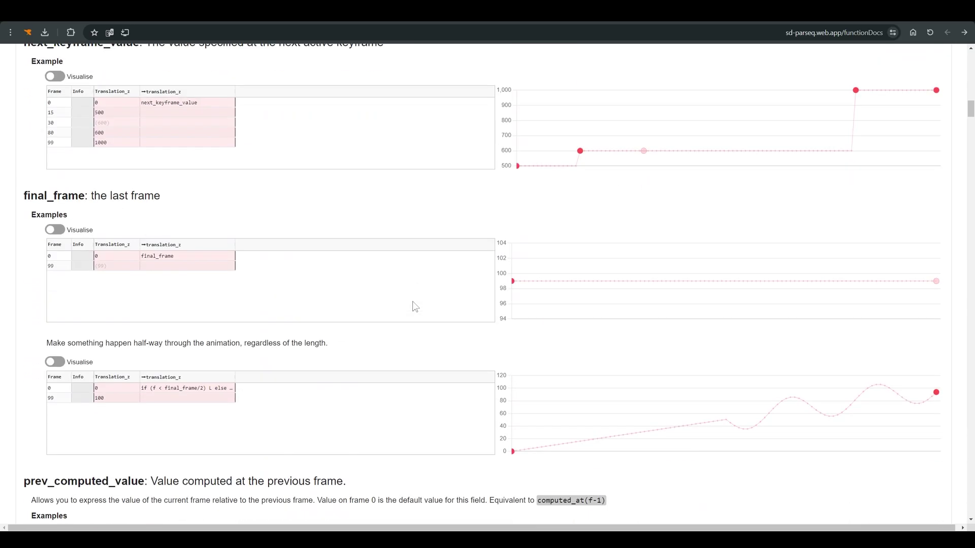
scroll(414, 306, down, 10)
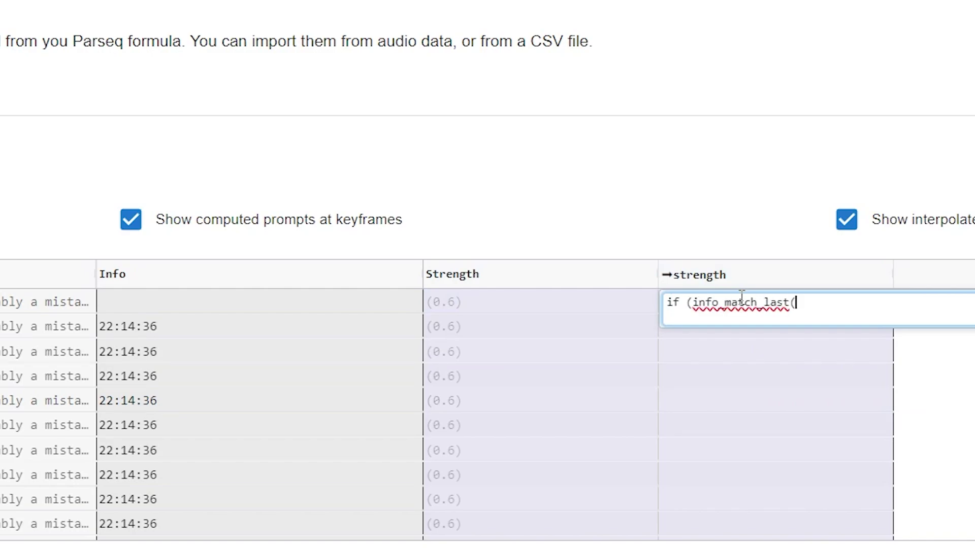
Enter the formula if (info_match_last("22:14:36")) 1.5 else 0 as the strength interpolation at frame 0.
double_click(163, 333)
key(ctrl+a)
click(805, 303)
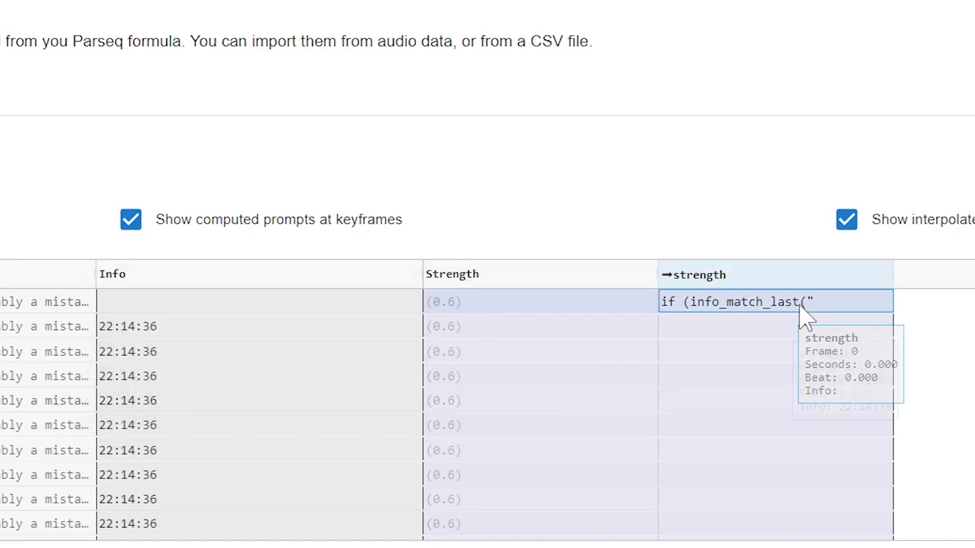
double_click(812, 304)
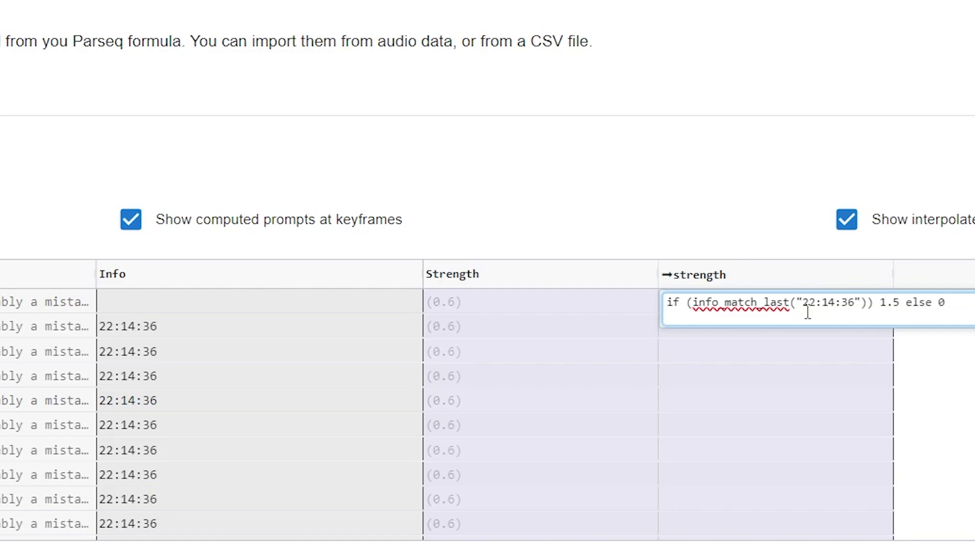
key(Return)
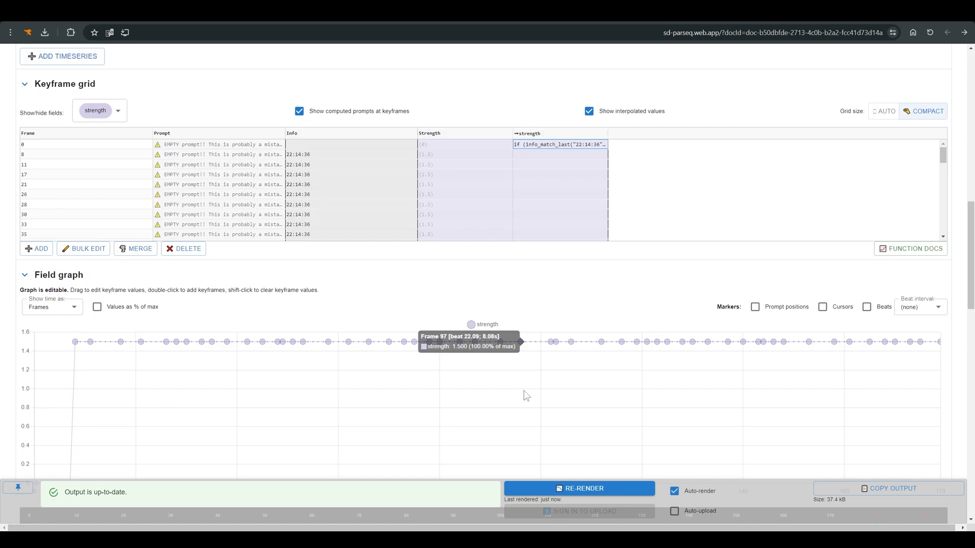
Change the strength interpolation formula at frame 0 to if (f==info_match_last("22:14:36")) 1.5 else 0.
scroll(527, 388, up, 1)
double_click(567, 193)
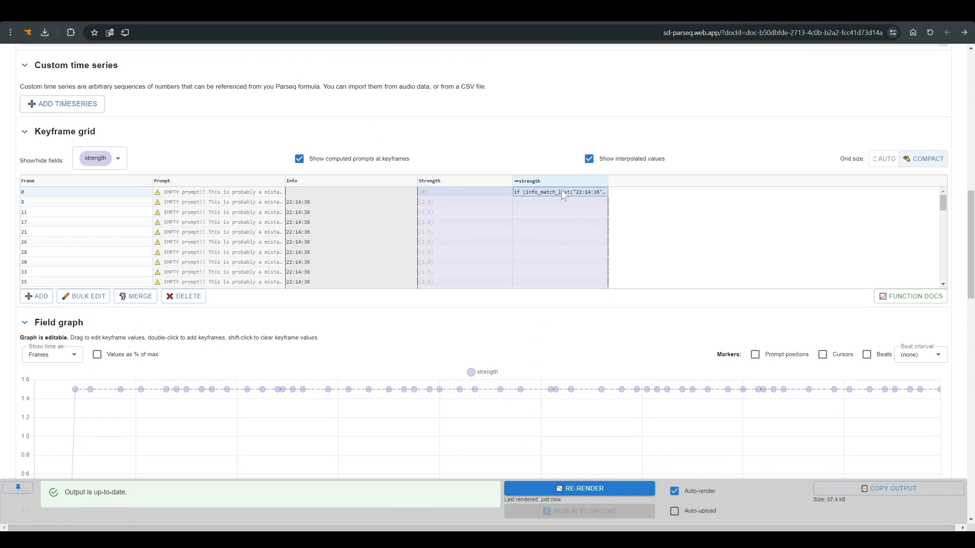
text(f==)
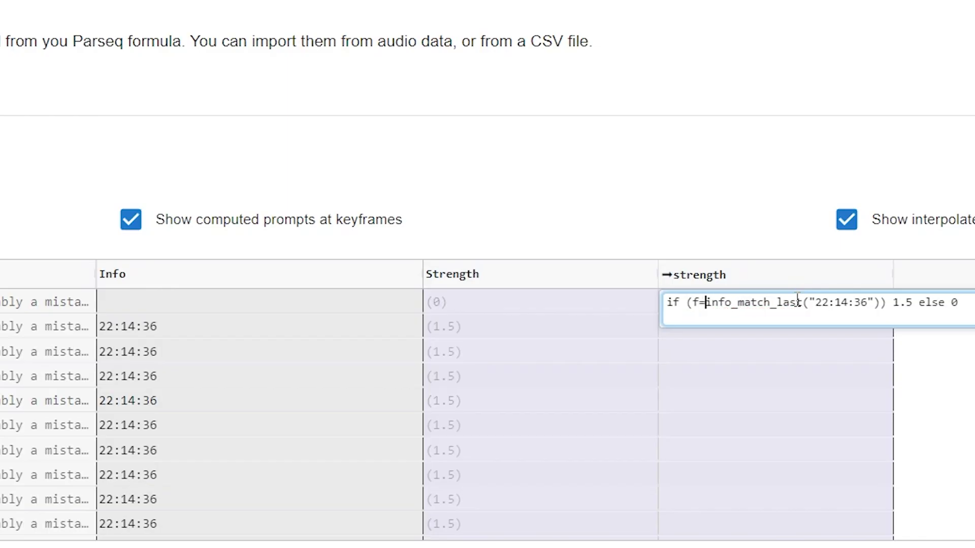
key(Return)
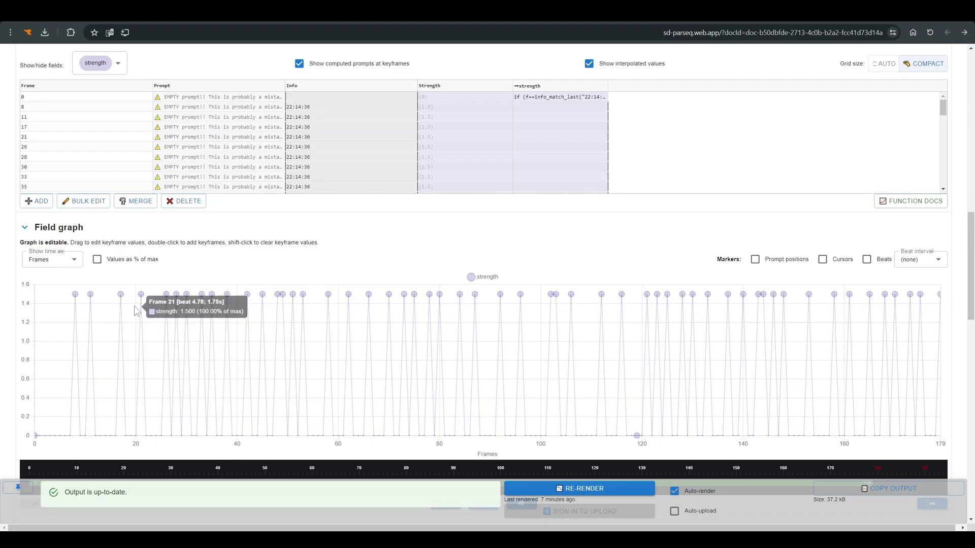
Display the raw schedule for the strength field.
scroll(400, 333, down, 6)
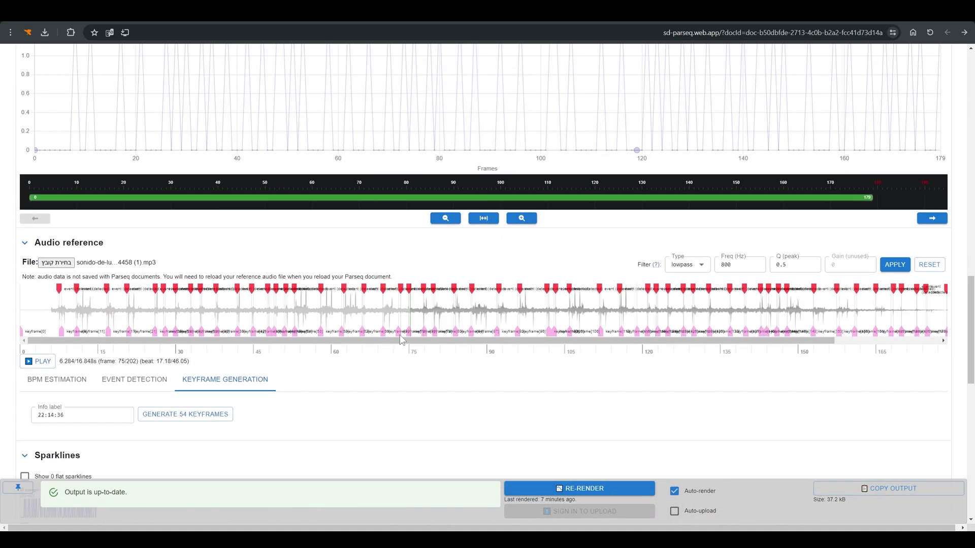
scroll(398, 340, down, 7)
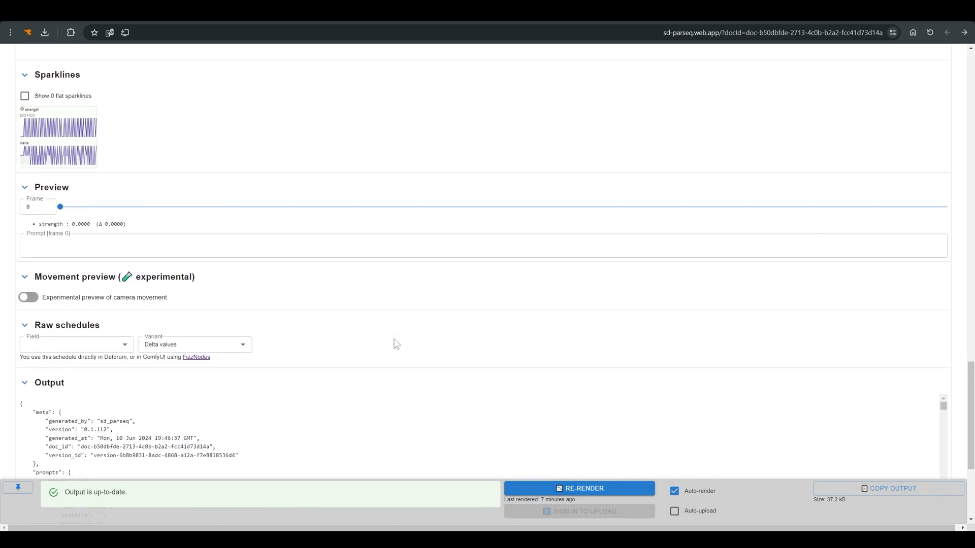
scroll(366, 346, down, 1)
click(69, 297)
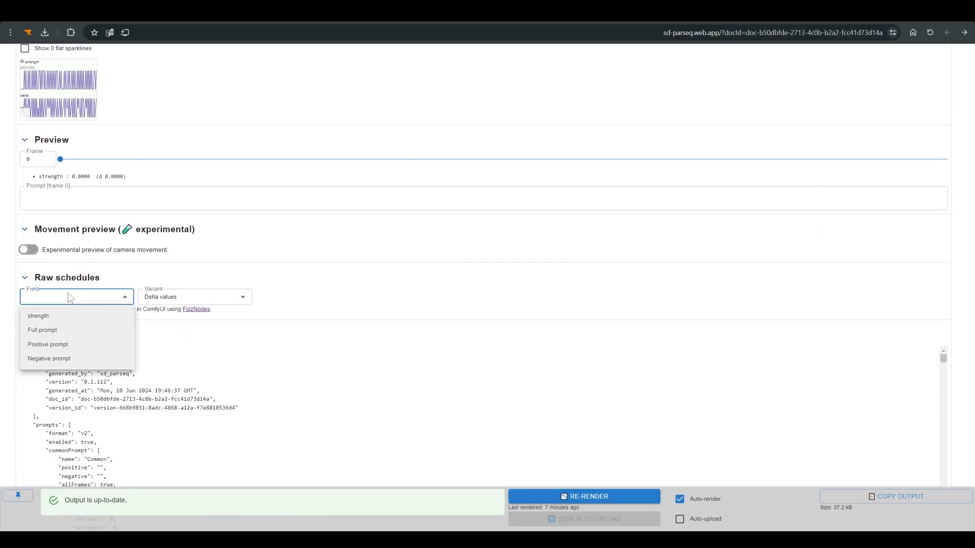
click(52, 317)
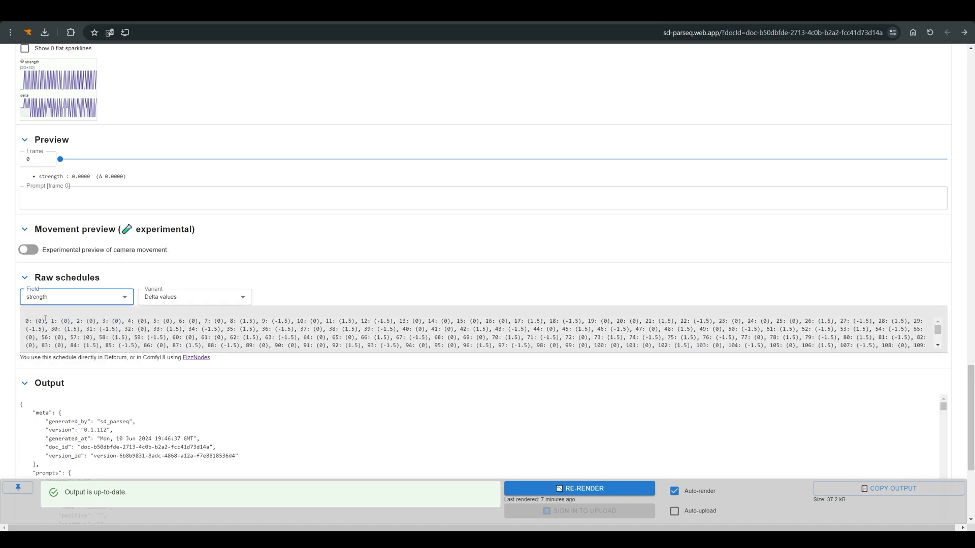
Select and copy the entire raw strength schedule text.
scroll(47, 317, down, 2)
scroll(46, 316, up, 4)
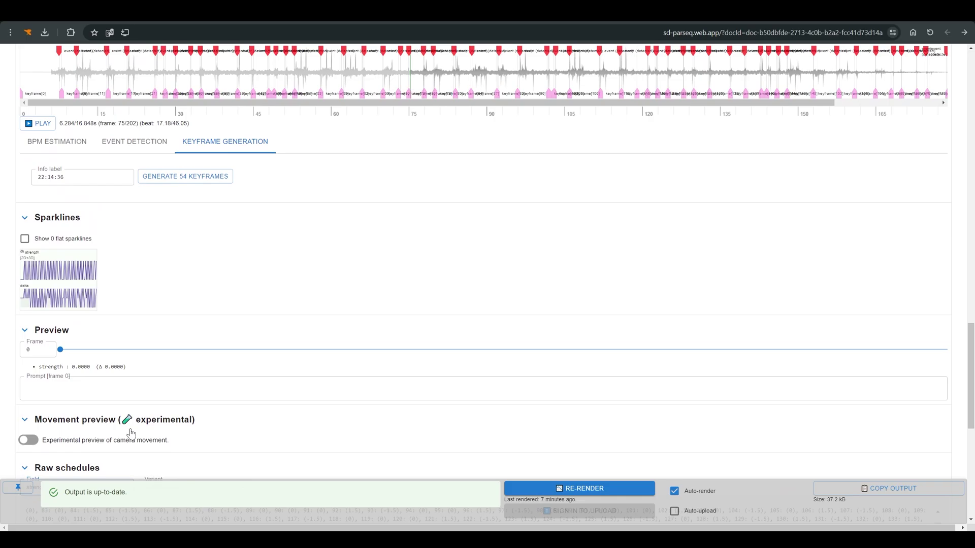
scroll(126, 295, down, 5)
scroll(127, 295, up, 1)
scroll(127, 294, up, 2)
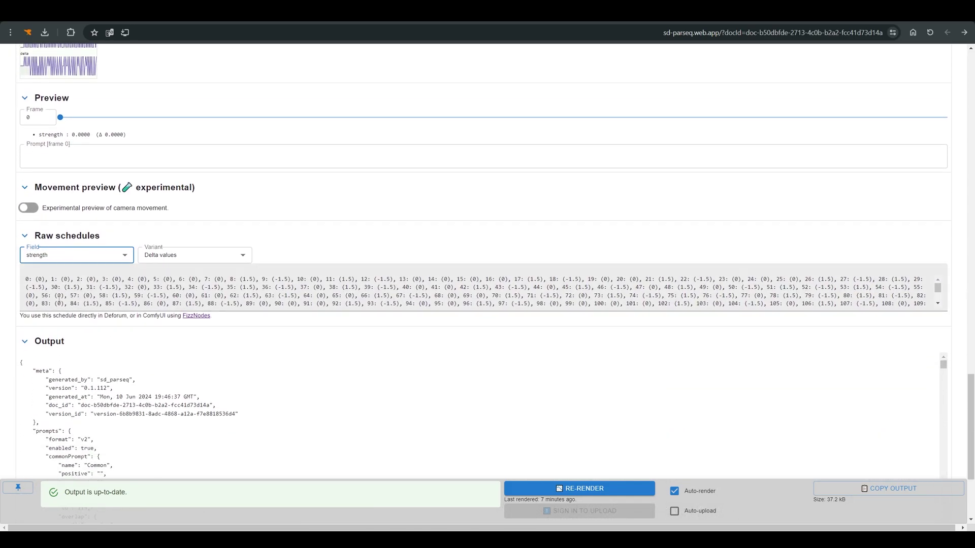
triple_click(40, 277)
Switch to ComfyUI, duplicate the ControlNet loader and apply nodes, and load control_v1p_sd15_qrcode_monster.safetensors in the copied loader.
key(ctrl+Tab)
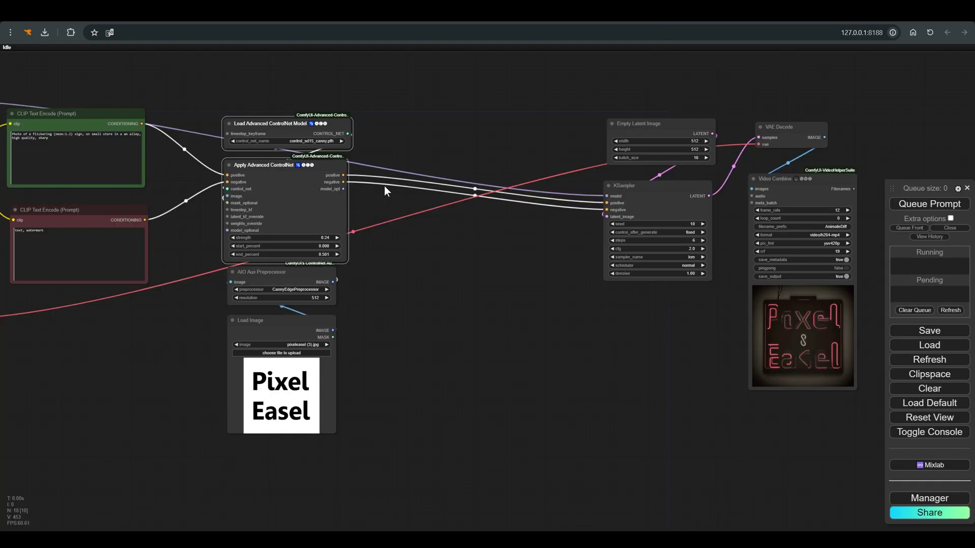
key(ctrl+v)
drag(451, 178, 454, 130)
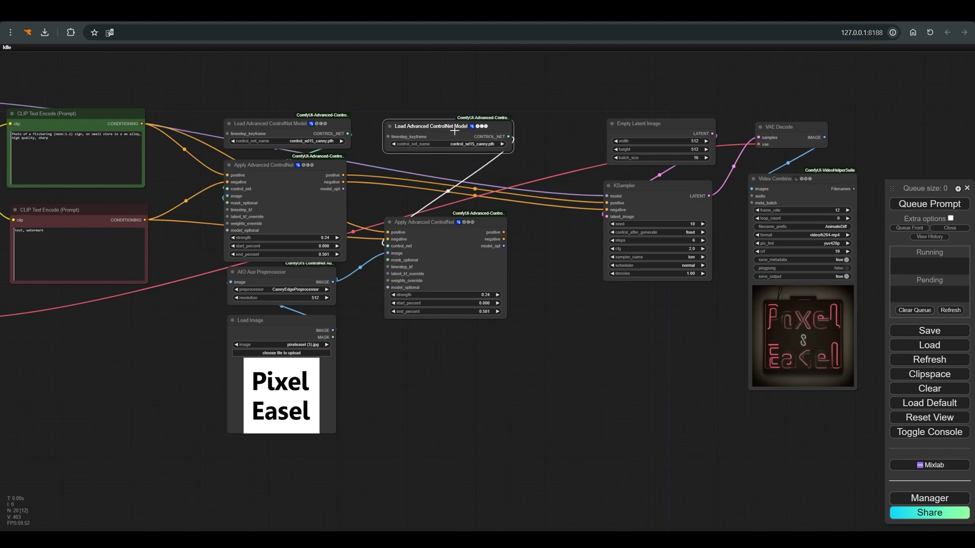
click(471, 144)
click(528, 322)
drag(485, 219, 491, 170)
click(175, 389)
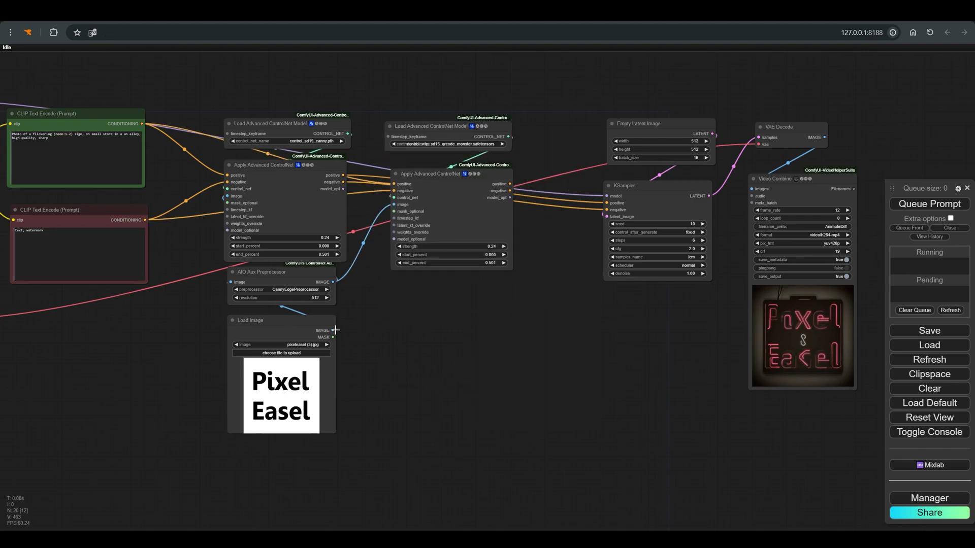
Feed the loaded image straight into the copied Apply Advanced ControlNet node and set its strength to 1 and end_percent to 0.
drag(335, 330, 343, 324)
drag(392, 205, 429, 193)
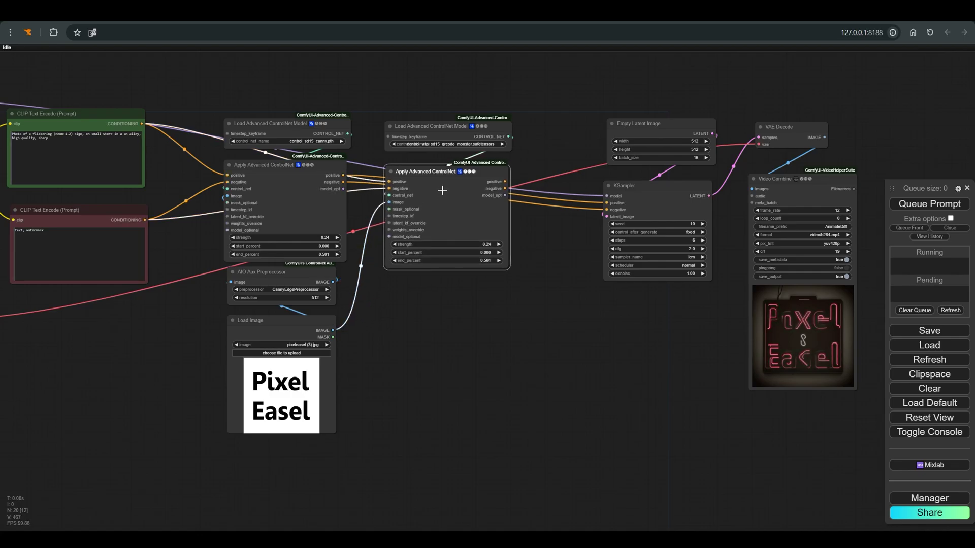
click(485, 244)
text(1)
key(Return)
click(469, 259)
text(0)
key(Return)
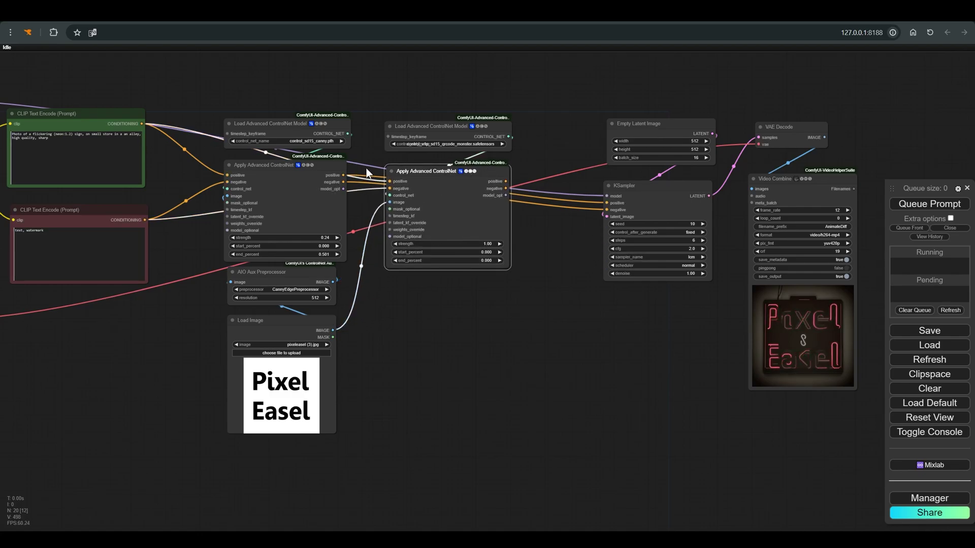
Chain the positive and negative conditioning from the first Apply Advanced ControlNet node through the copied one into the KSampler.
drag(343, 175, 389, 188)
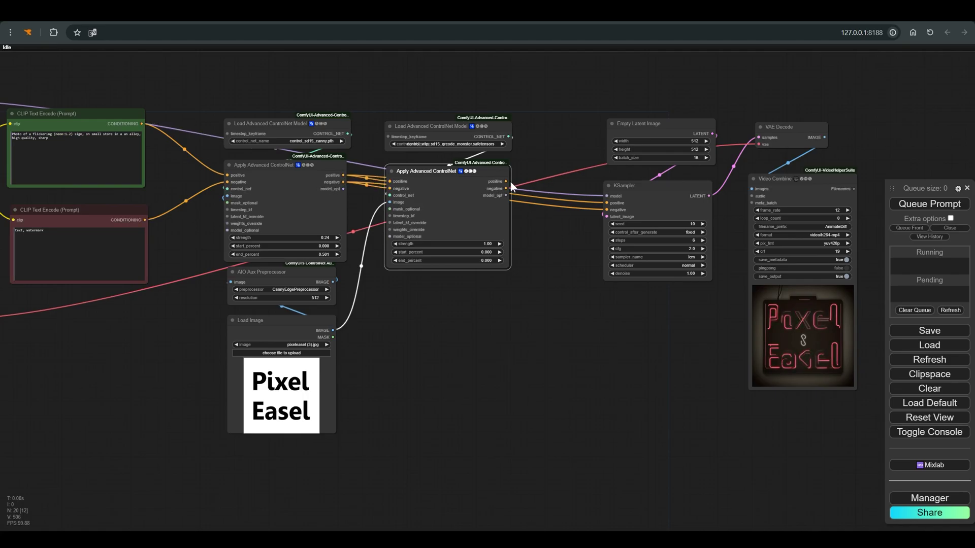
drag(507, 181, 601, 208)
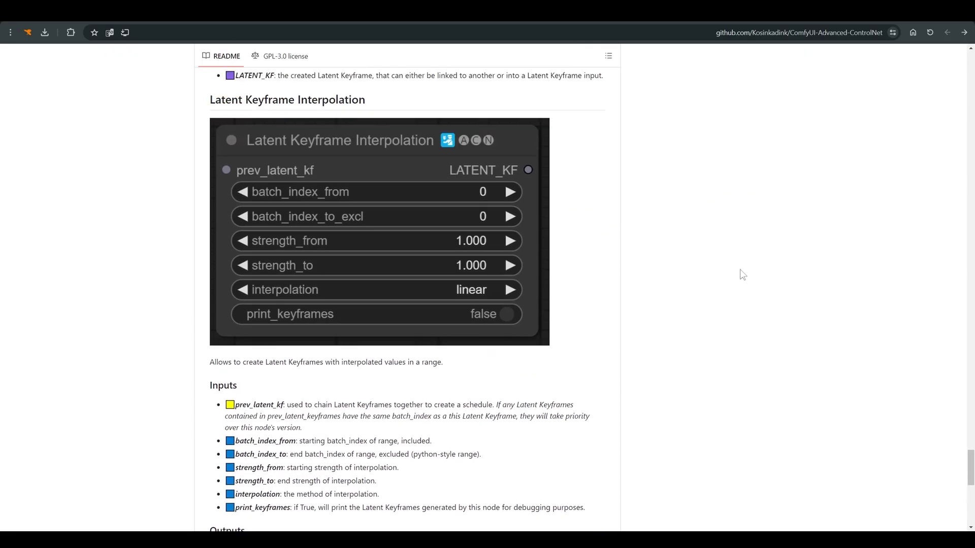
Read the Latent Keyframe From List section of the ComfyUI-Advanced-ControlNet README on GitHub.
scroll(740, 272, down, 5)
scroll(740, 273, down, 3)
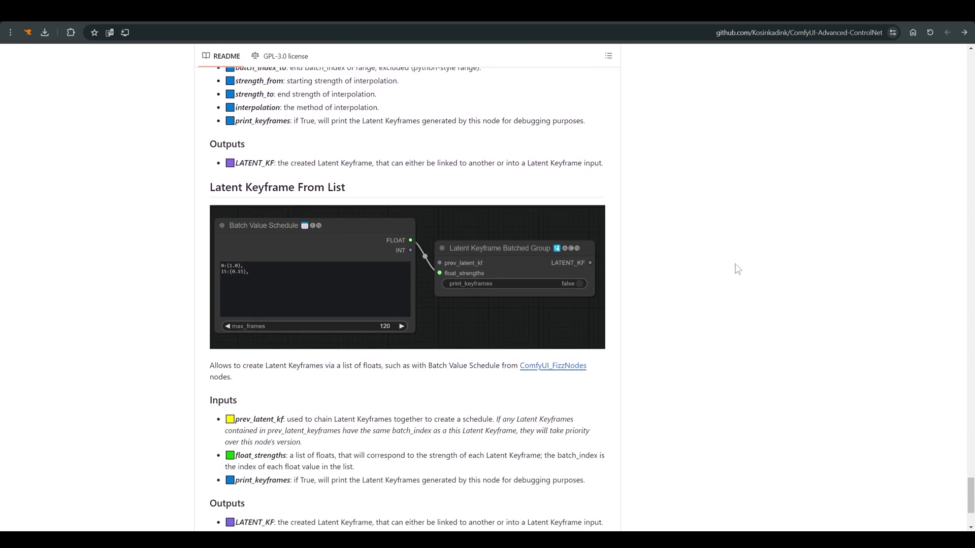
scroll(737, 269, down, 1)
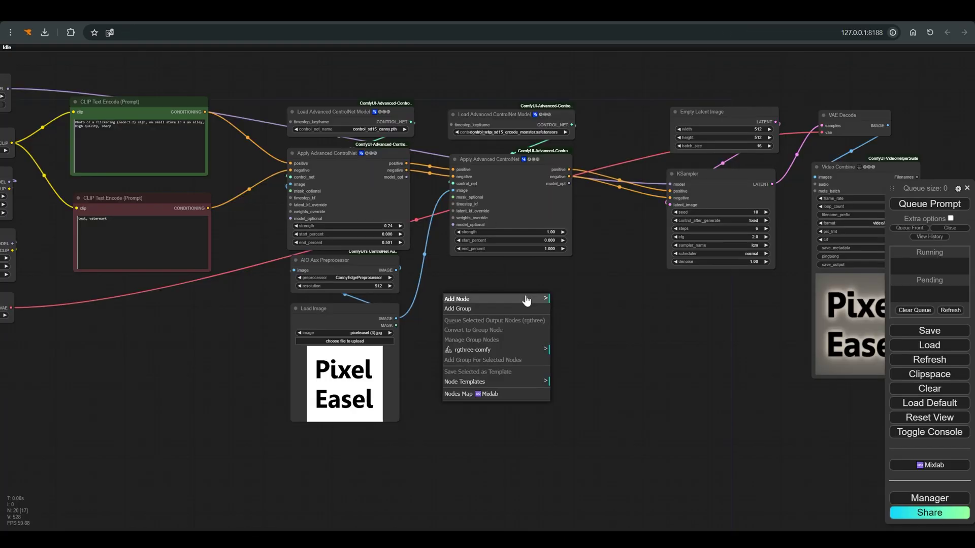
Add a FizzNodes Batch Value Schedule node in ComfyUI and paste the Parseq strength schedule into it.
click(527, 301)
click(586, 249)
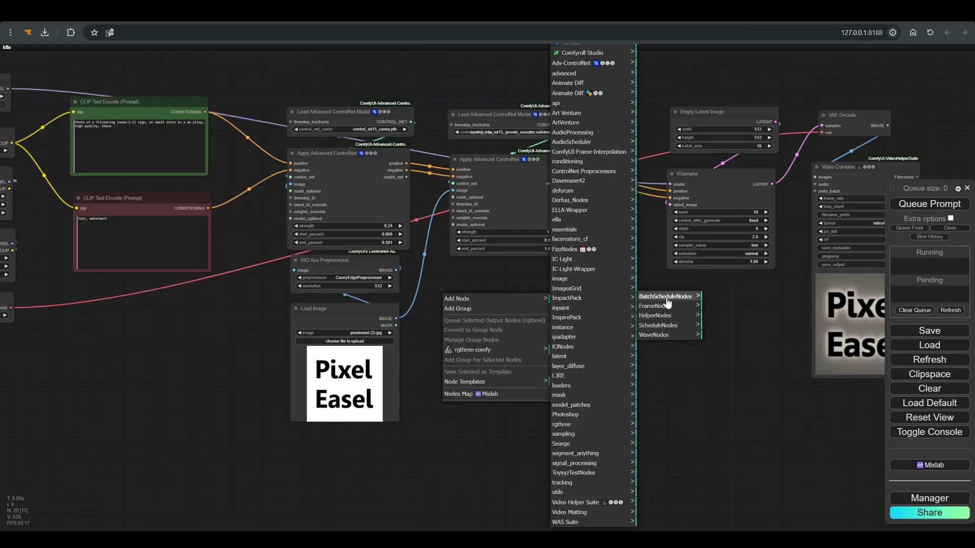
click(665, 296)
click(731, 359)
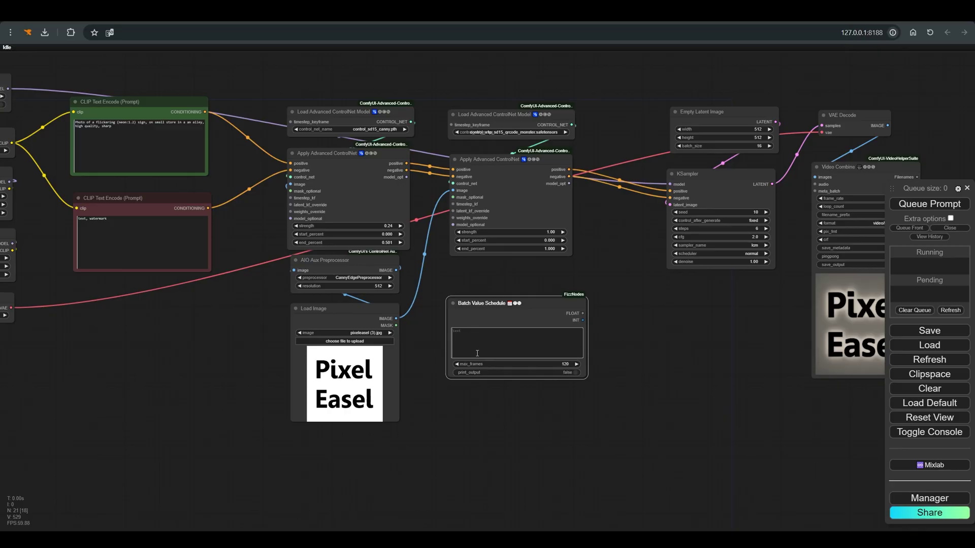
key(ctrl+v)
Route the schedule's FLOAT output through a new Latent Keyframe From List node into the second Apply Advanced ControlNet node's latent_kf_override.
drag(582, 313, 475, 267)
click(685, 370)
drag(531, 303, 528, 336)
drag(528, 267, 453, 211)
drag(662, 318, 624, 313)
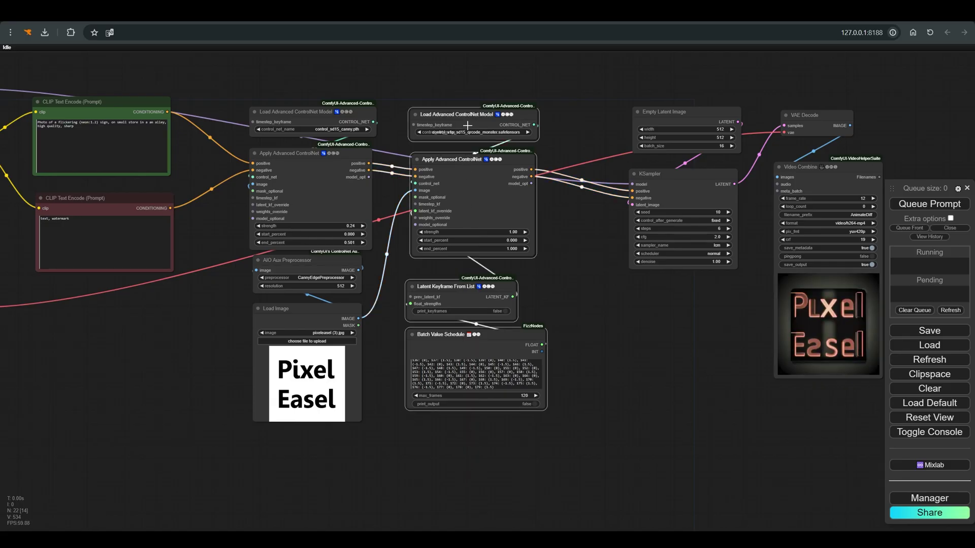
Move the canny and QR Code Monster ControlNet node groups apart to make room between them.
drag(474, 126, 549, 123)
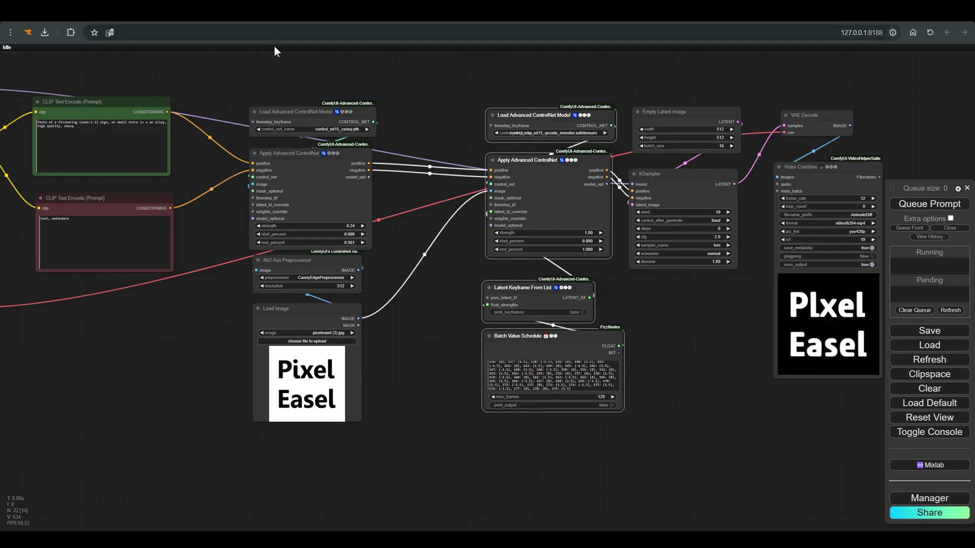
drag(312, 161, 300, 401)
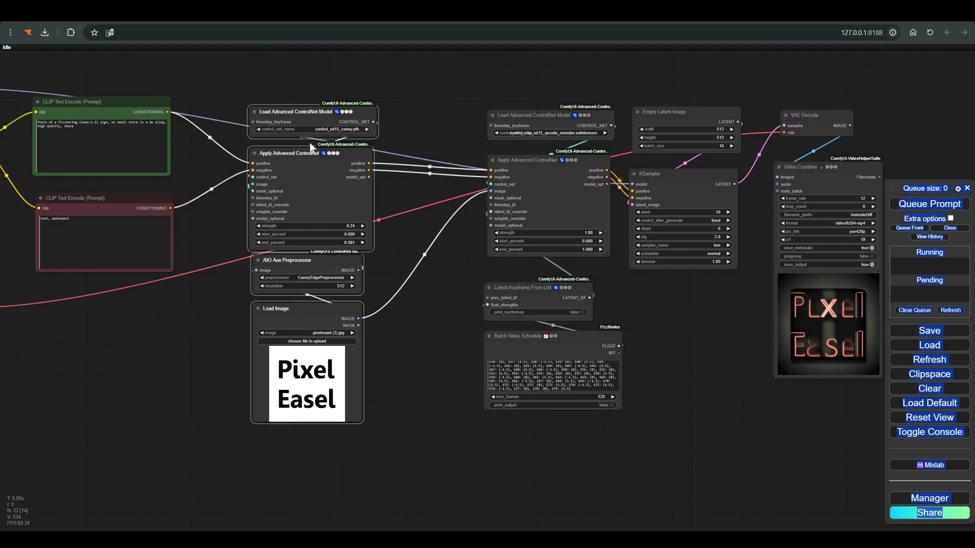
drag(305, 109, 256, 101)
Attach a Preview Image node to the AIO Aux Preprocessor output, run the workflow, and reposition the preview between the ControlNet groups.
drag(309, 312, 357, 244)
click(379, 321)
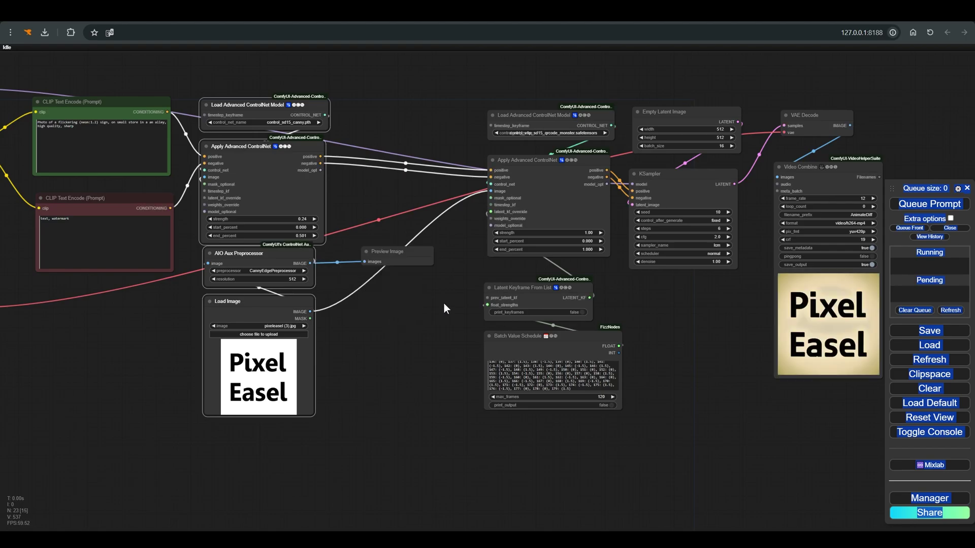
click(950, 209)
scroll(374, 305, up, 3)
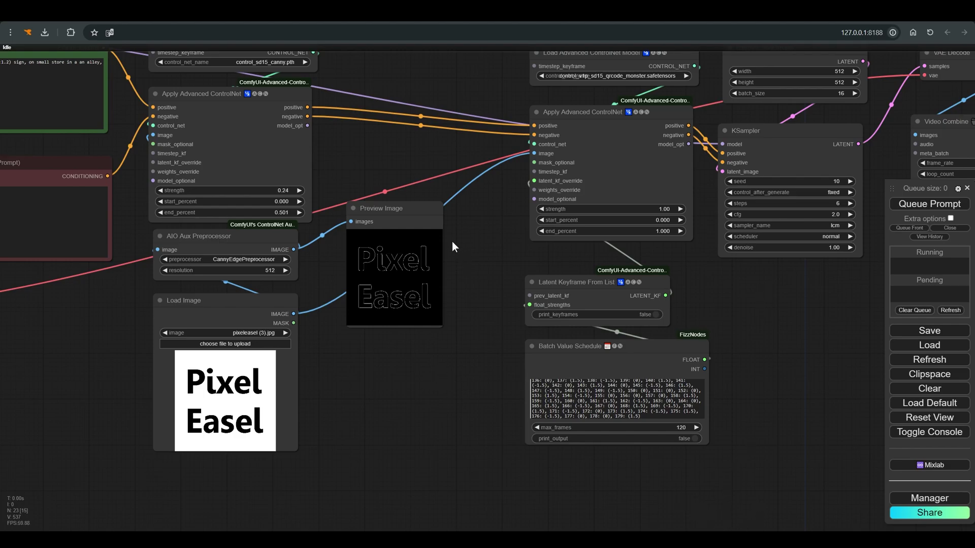
click(443, 224)
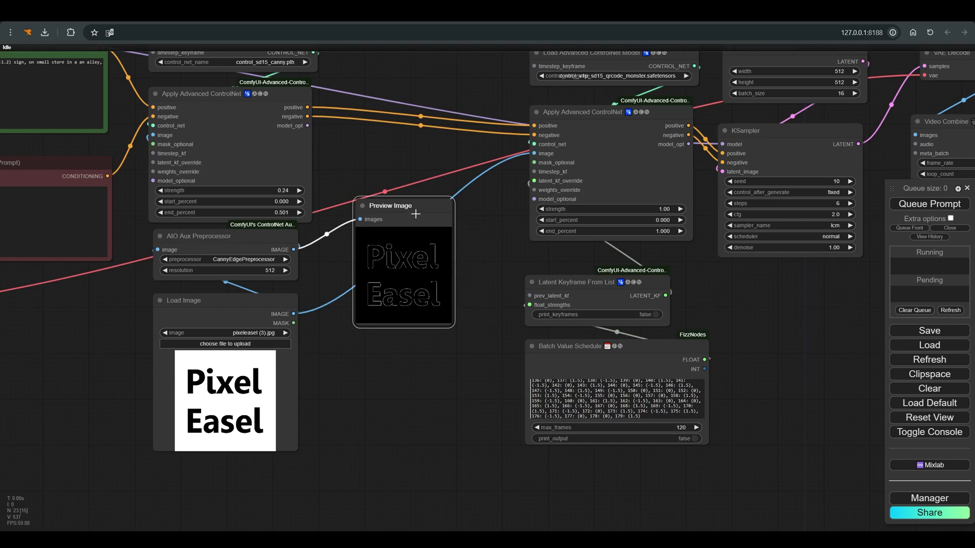
drag(415, 214, 406, 153)
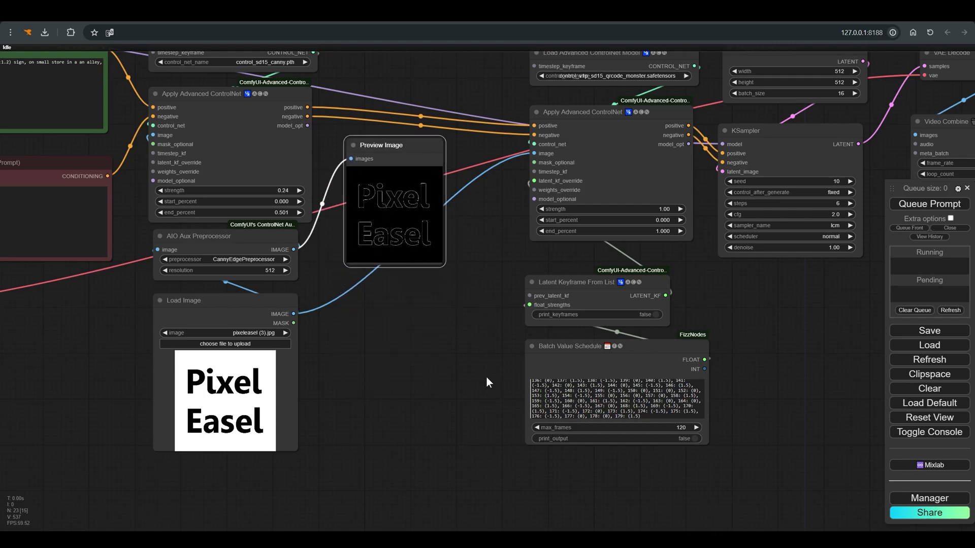
Add a Convert Image to Mask node fed by the AIO Aux Preprocessor's image output.
drag(295, 248, 359, 305)
click(365, 309)
text(convert)
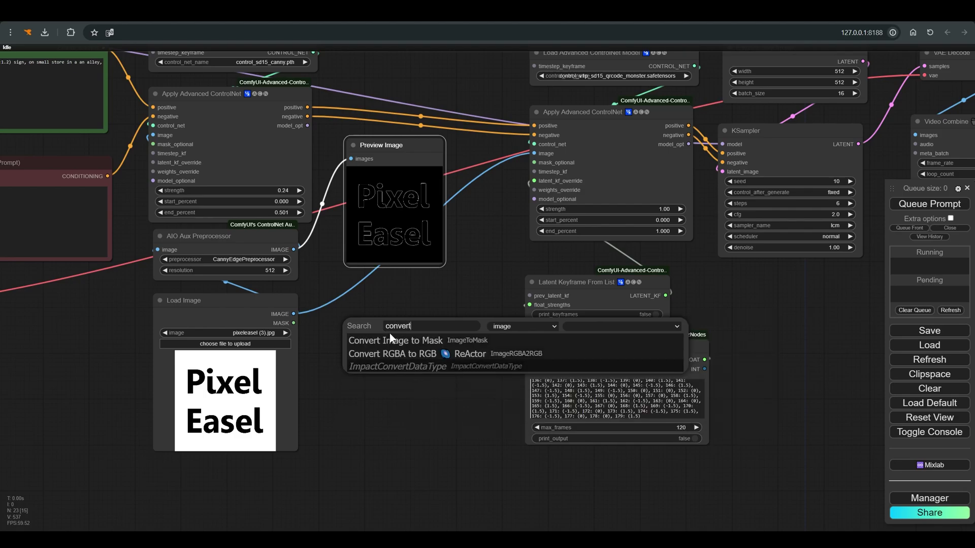
click(388, 338)
Add a Grow Mask With Blur node fed by the converted mask.
drag(469, 297, 361, 331)
click(367, 336)
text(grow)
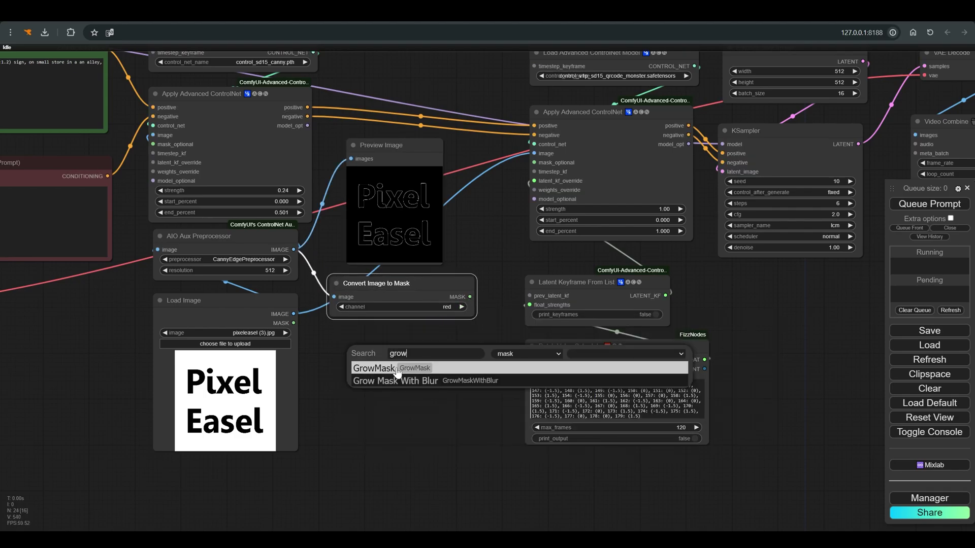
click(373, 380)
Attach a Preview Mask node to the Grow Mask With Blur output and run the workflow.
scroll(364, 339, down, 2)
drag(475, 228, 413, 349)
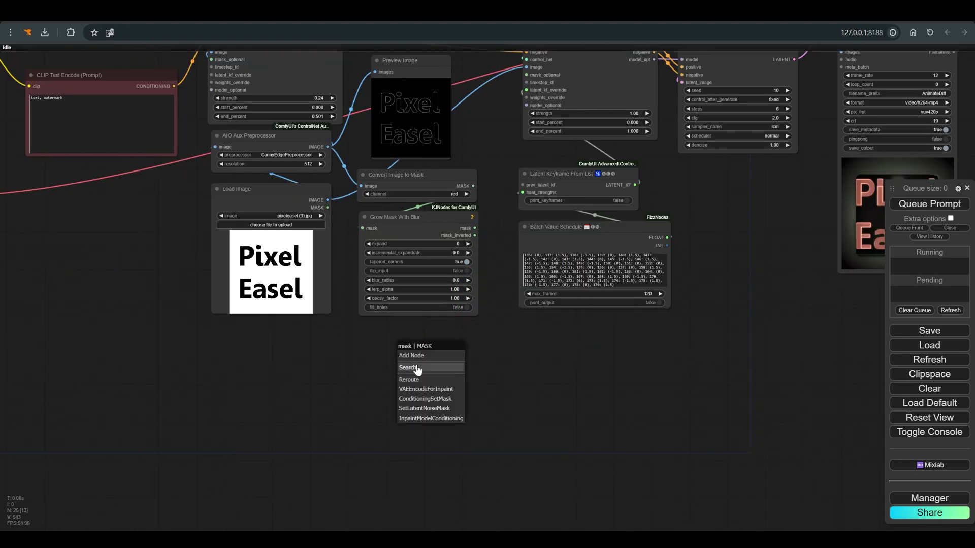
click(416, 368)
text(pre)
click(417, 392)
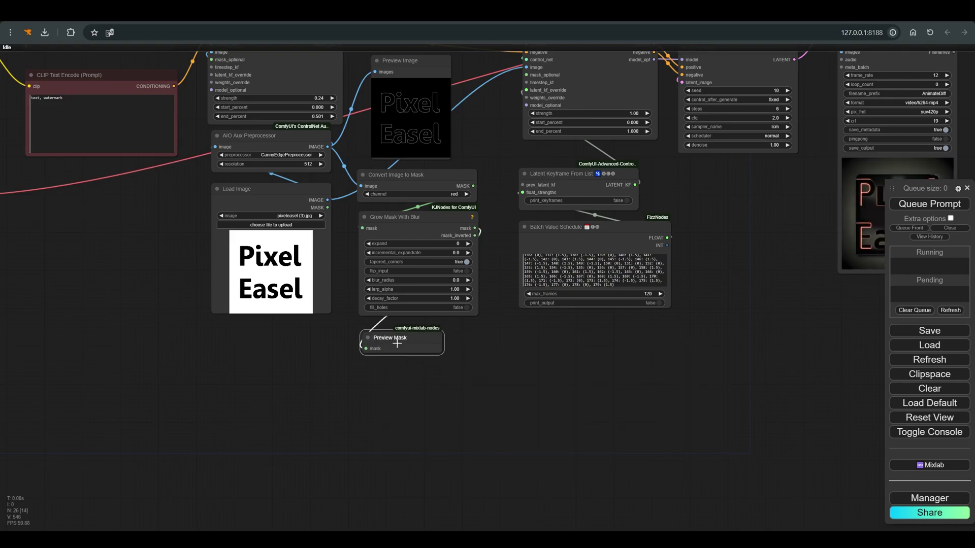
key(ctrl+Return)
Set Grow Mask With Blur to expand 1 and blur_radius 1.3, and connect its mask to the second ControlNet node's mask_optional.
click(467, 244)
key(ctrl+Return)
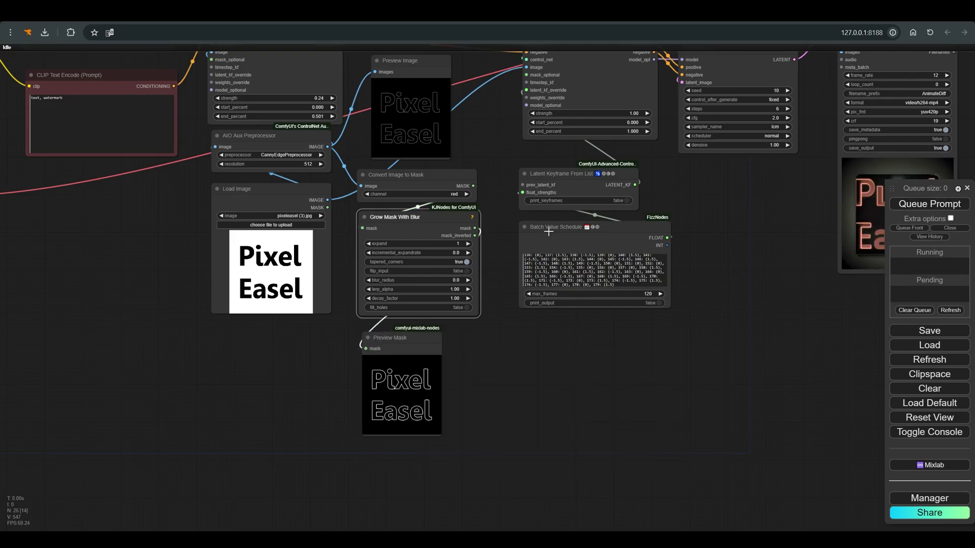
drag(447, 280, 460, 280)
drag(501, 216, 499, 312)
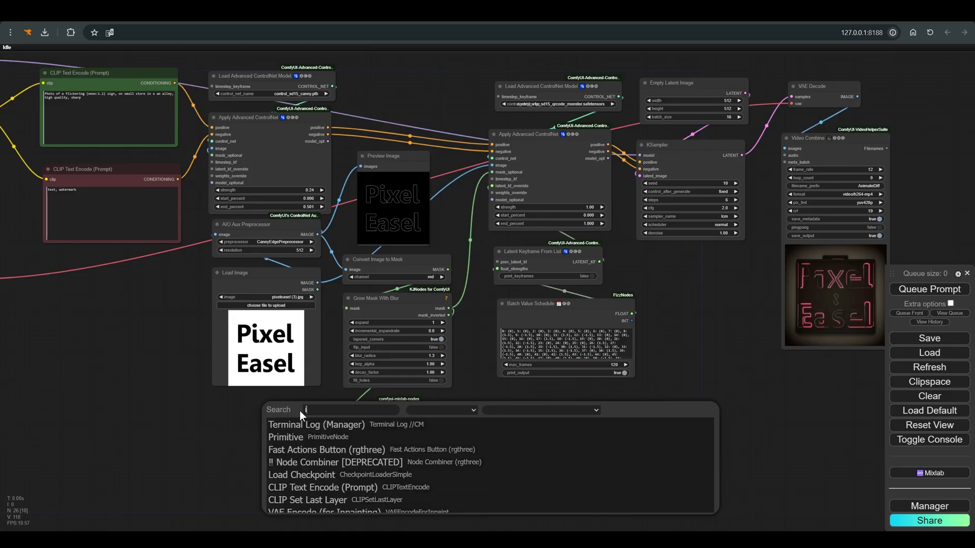
Route the loaded image through a new Invert Image node into the second ControlNet node's image input and run the workflow.
text(nvert)
key(Return)
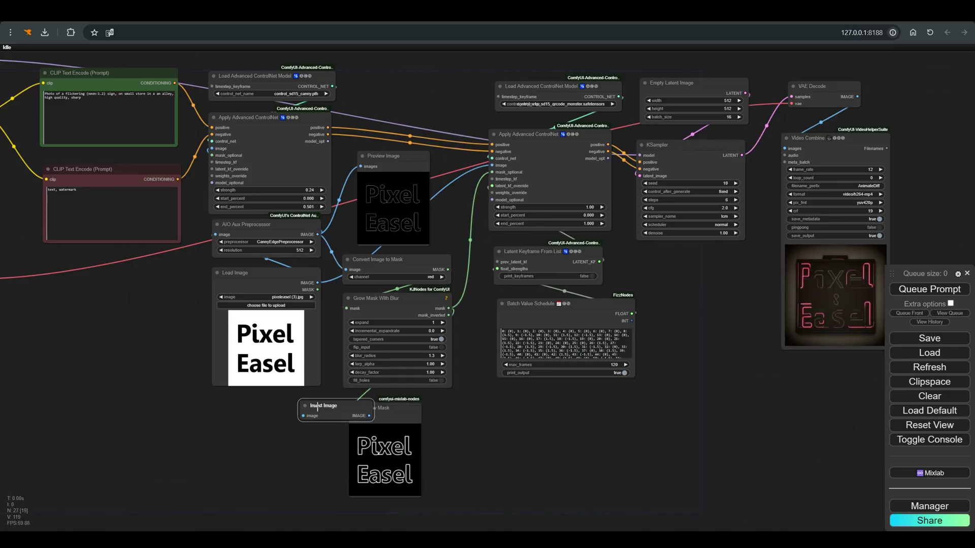
drag(291, 411, 503, 165)
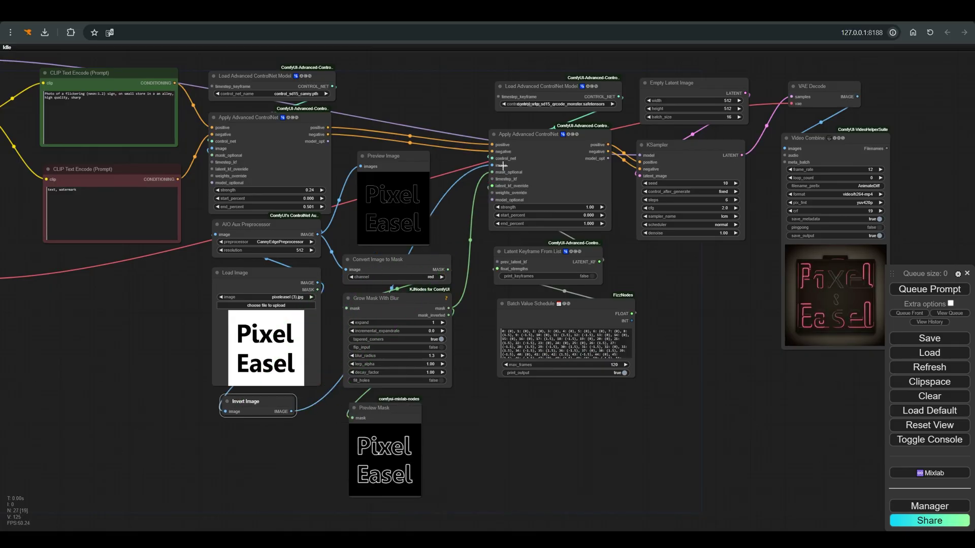
click(910, 293)
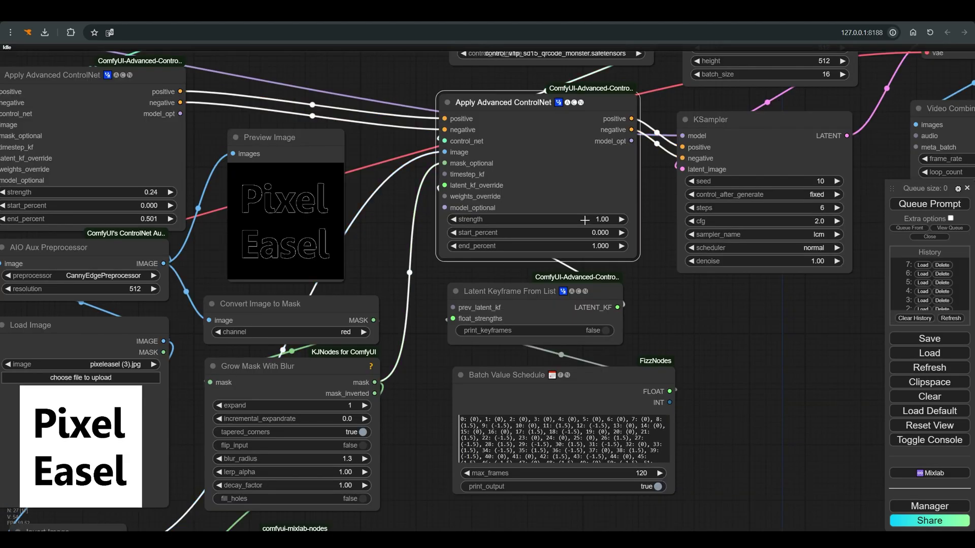
Set the second Apply Advanced ControlNet node's strength to 4.
click(585, 220)
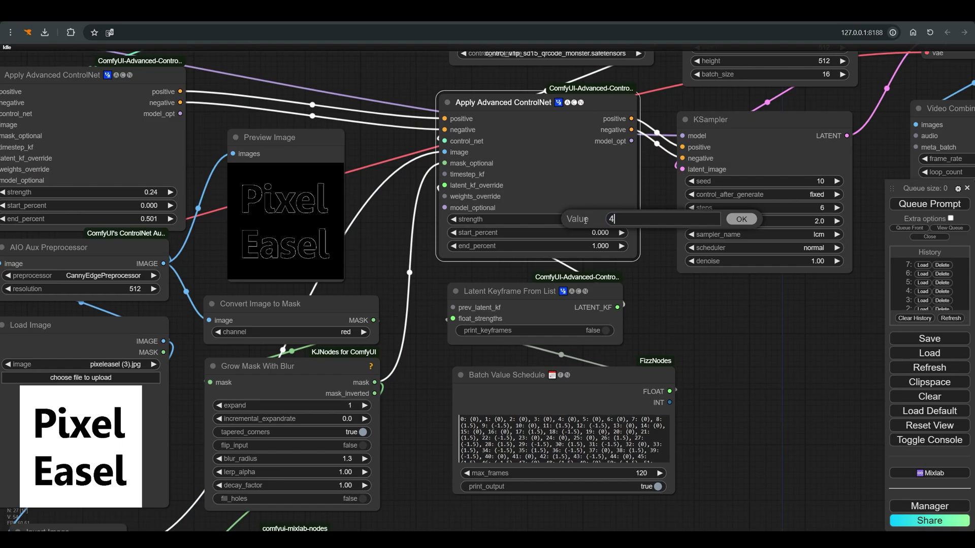
text(4)
key(Return)
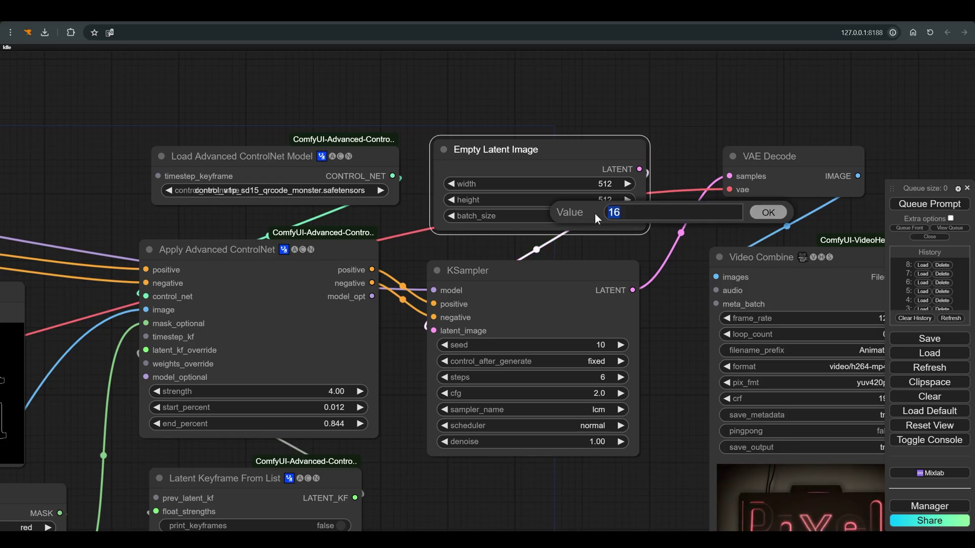
Set the Empty Latent Image batch_size to 72 and run the workflow.
key(Return)
scroll(650, 245, down, 5)
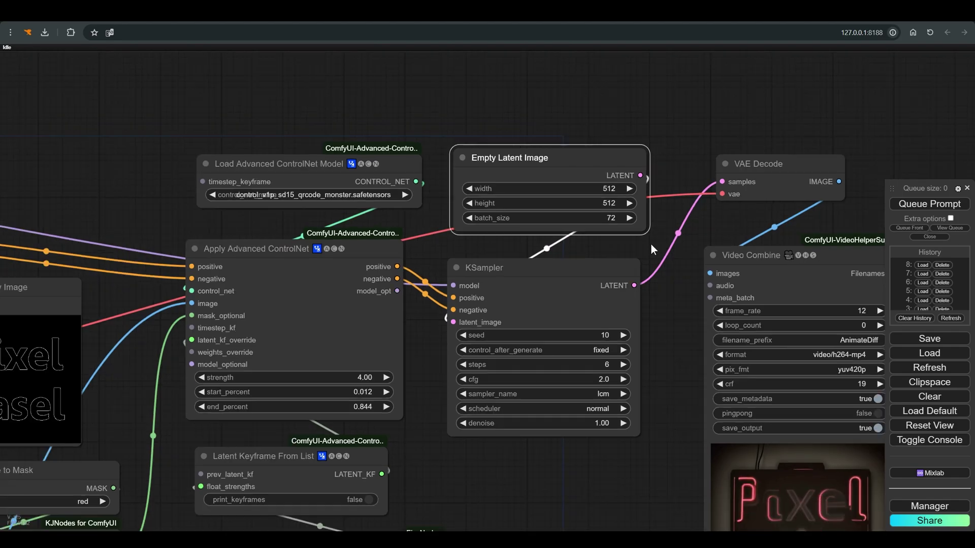
click(929, 205)
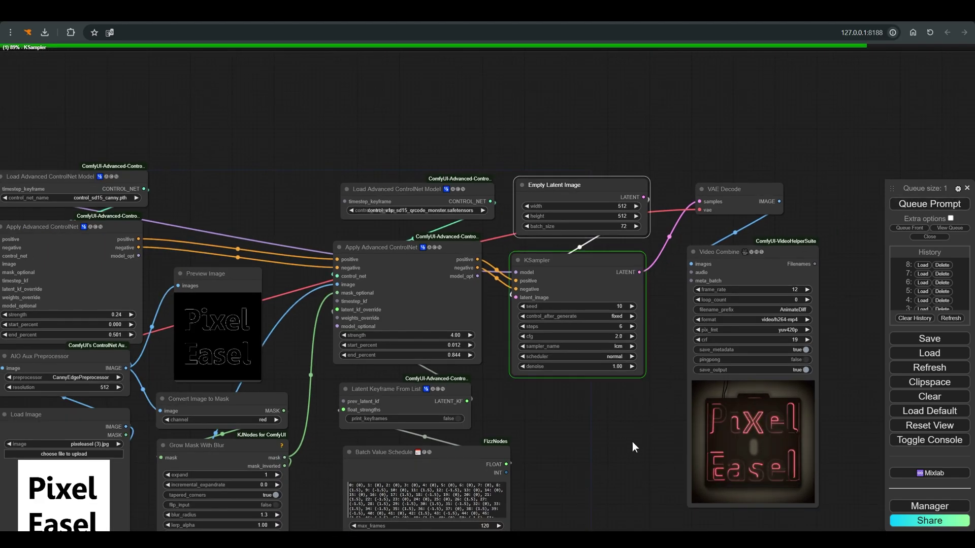